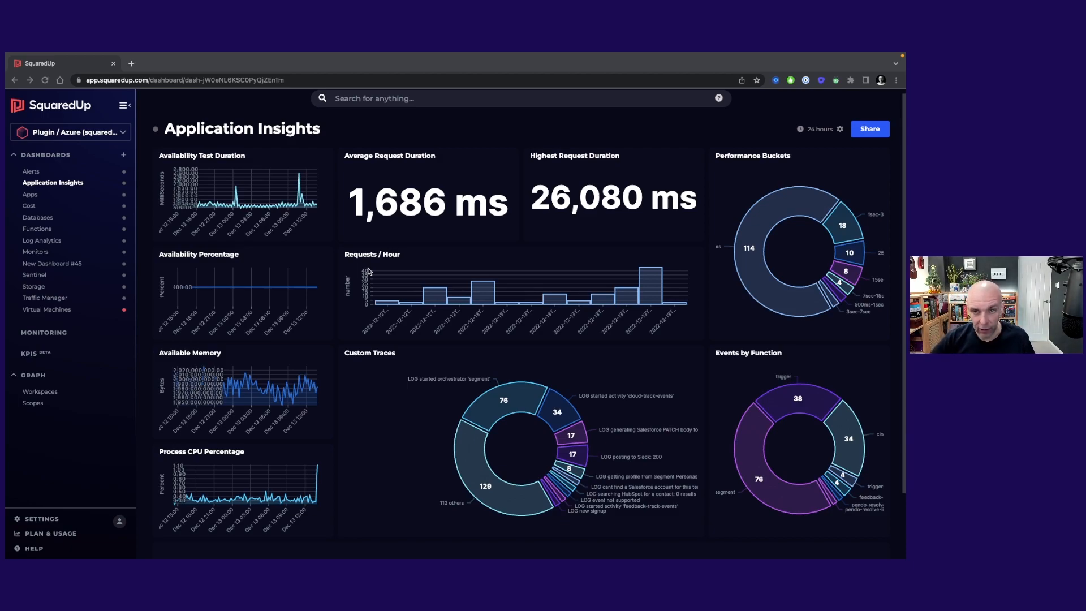
Step: Switch the Application Insights dashboard to editing and review the KQL query behind the Average Request Duration tile
click(839, 132)
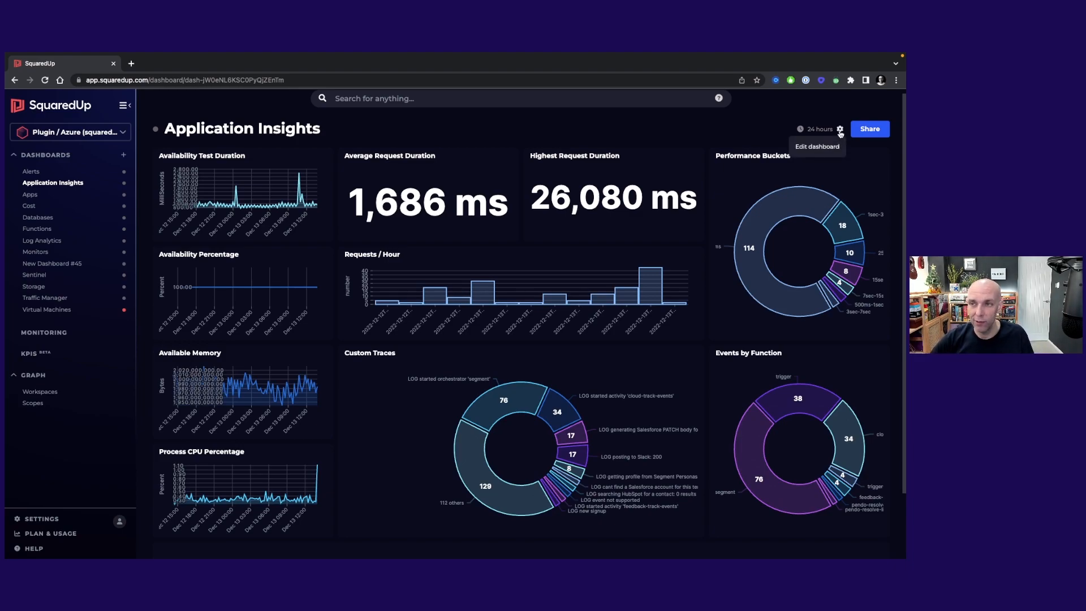
click(839, 130)
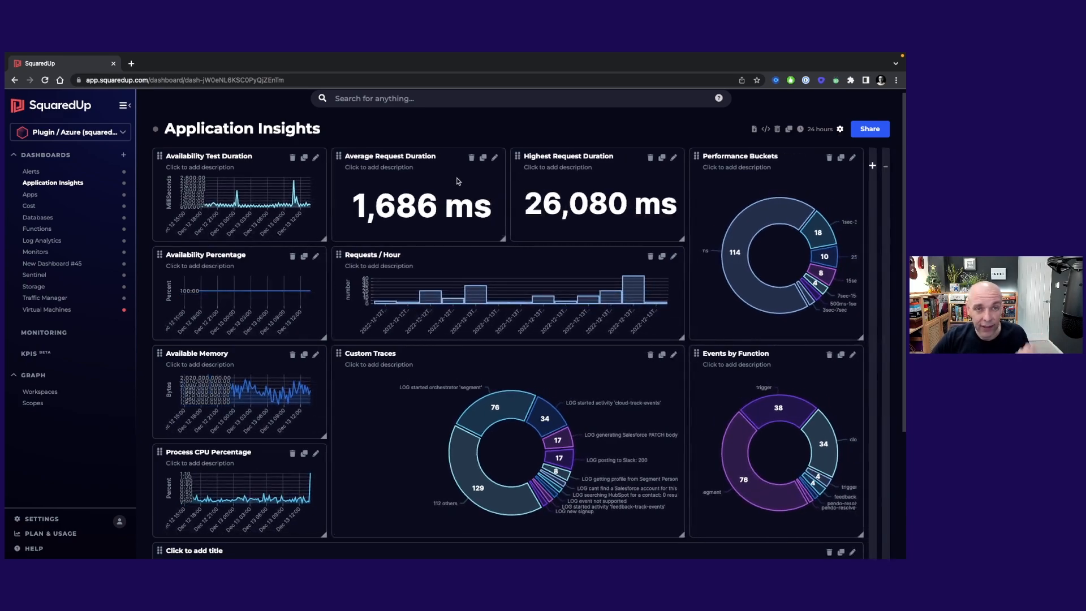
click(494, 157)
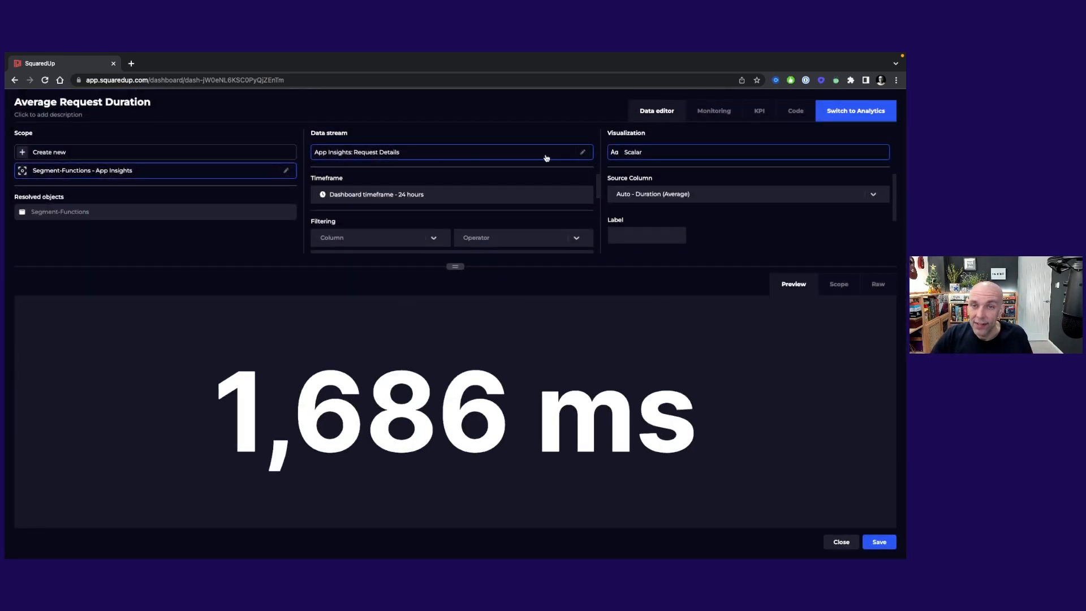
click(582, 154)
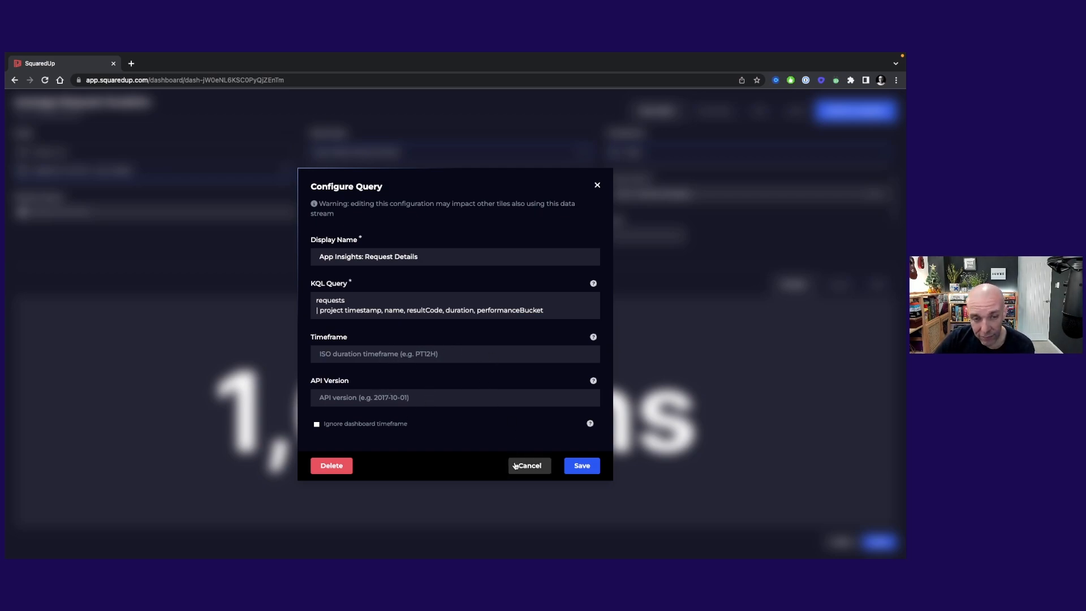
click(516, 465)
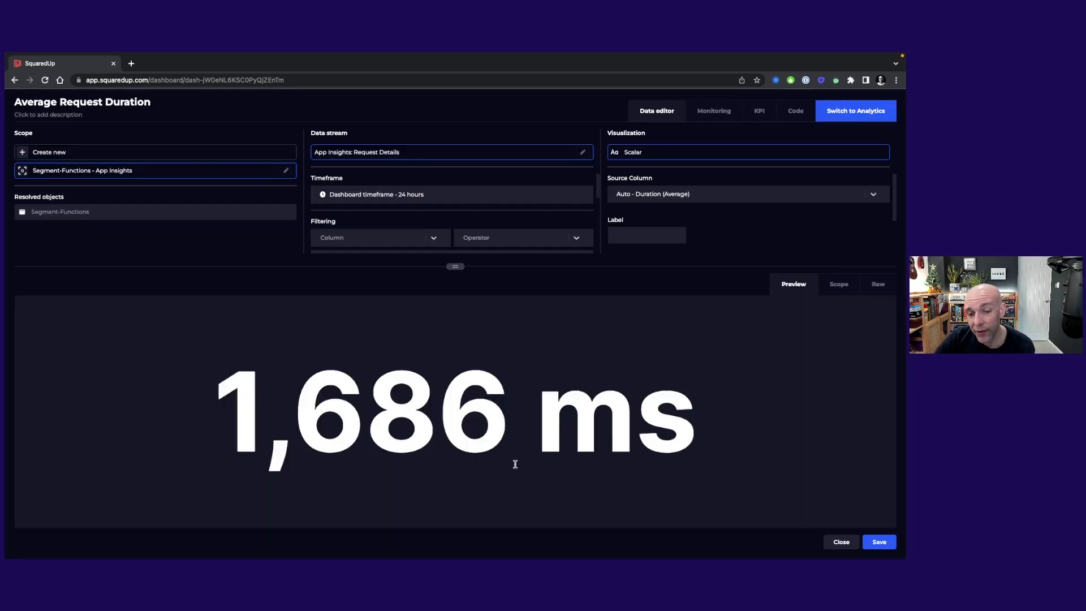
click(841, 542)
mouse_move(463, 444)
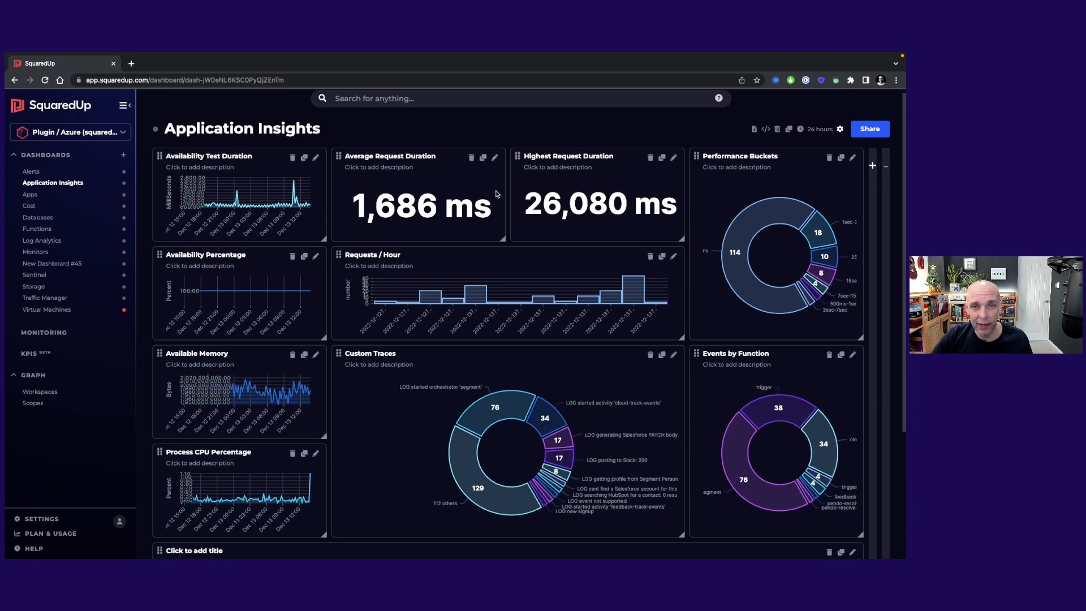
Step: Remove the average Duration aggregation from the Average Request Duration tile and show its request details as a Table
click(493, 157)
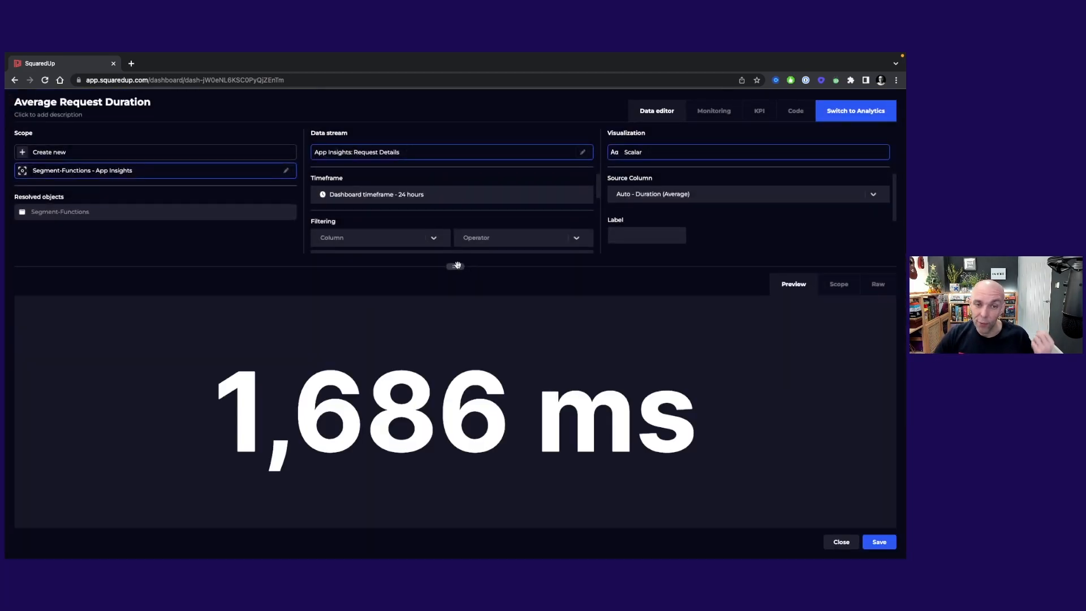
drag(456, 265, 465, 384)
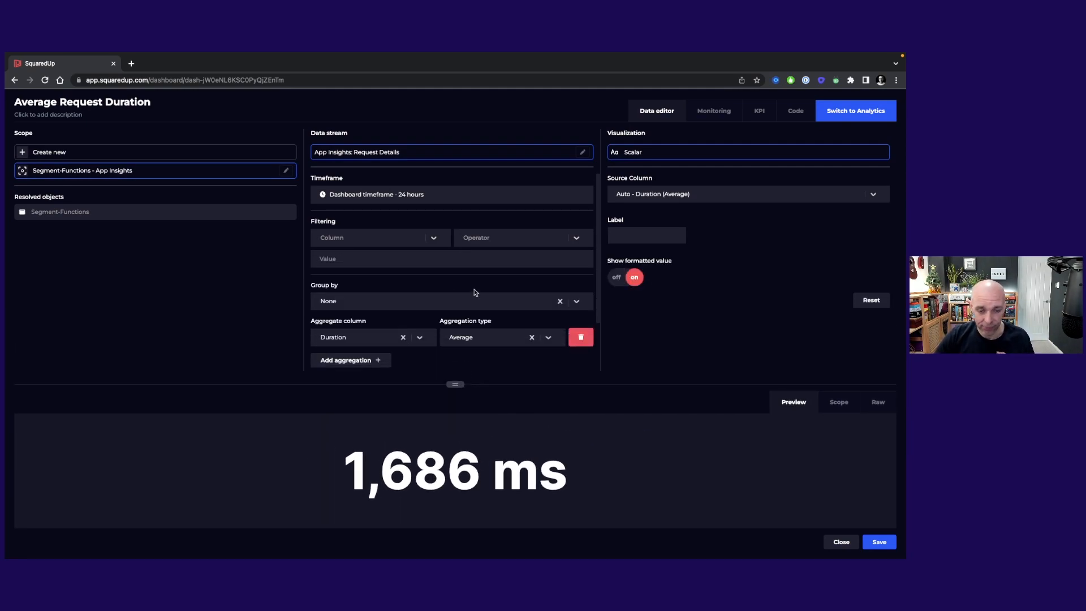
scroll(475, 292, down, 1)
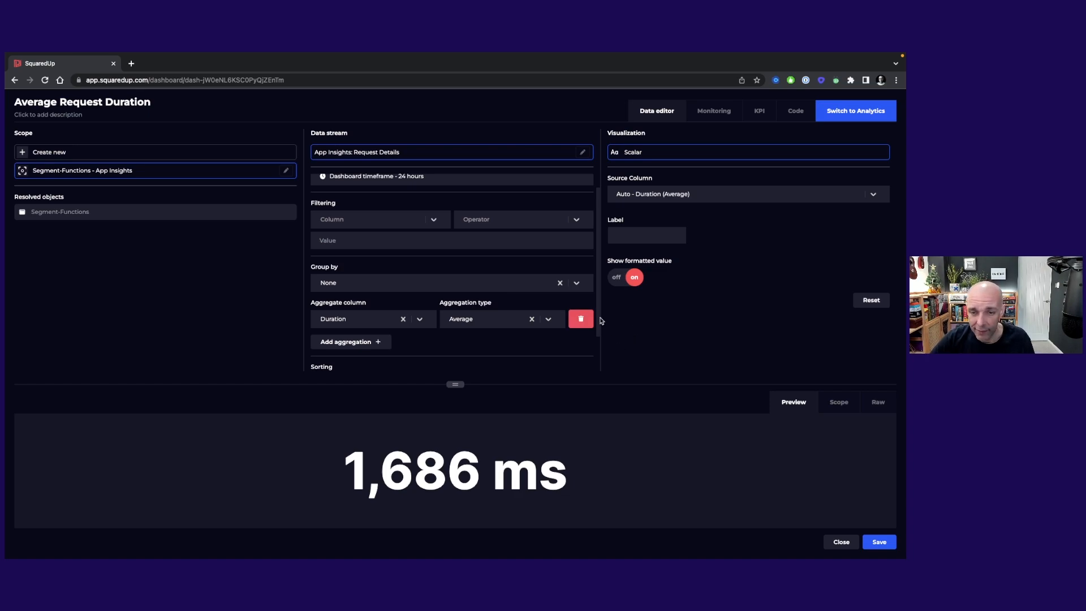
click(580, 318)
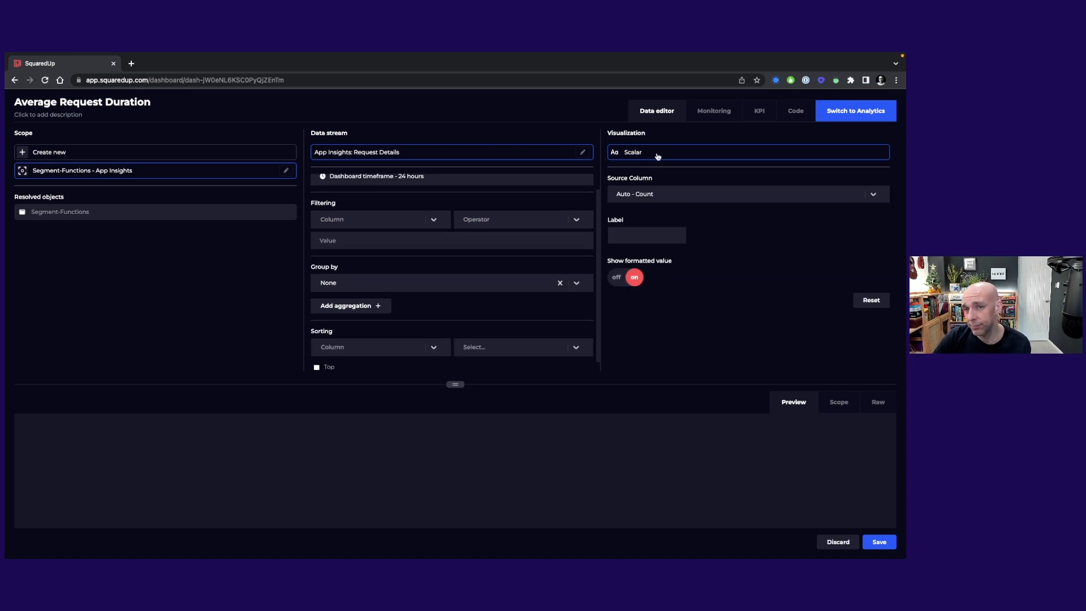
click(657, 153)
click(632, 276)
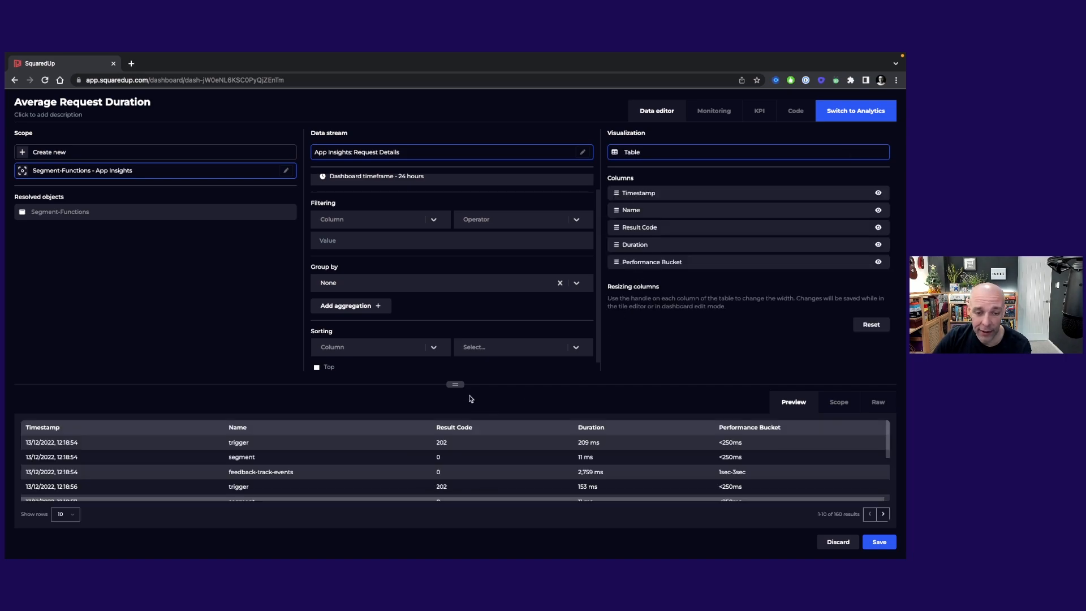
drag(455, 385, 478, 253)
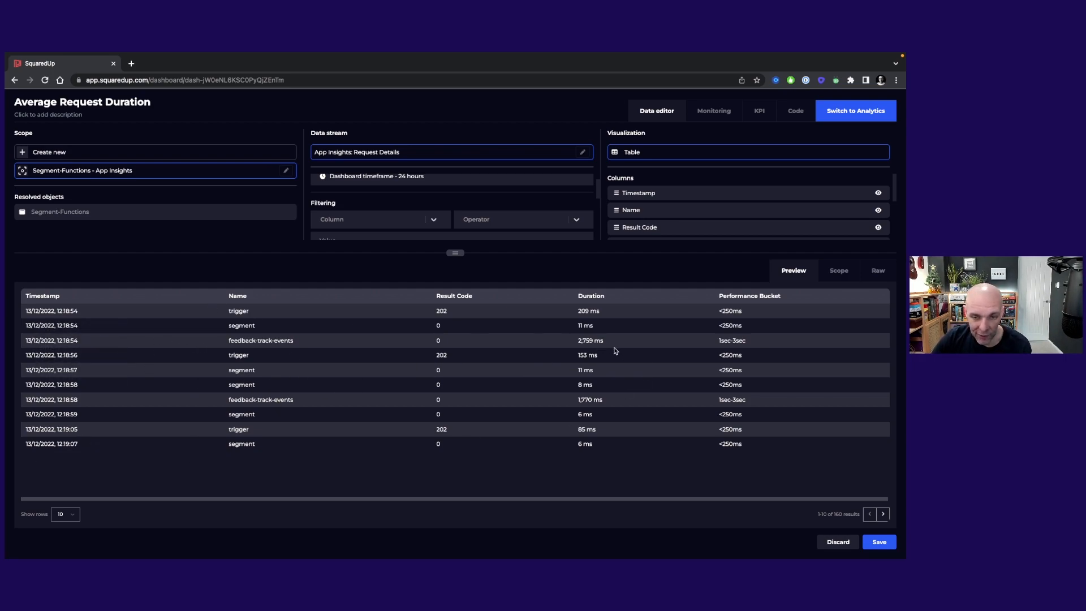
drag(458, 259, 454, 352)
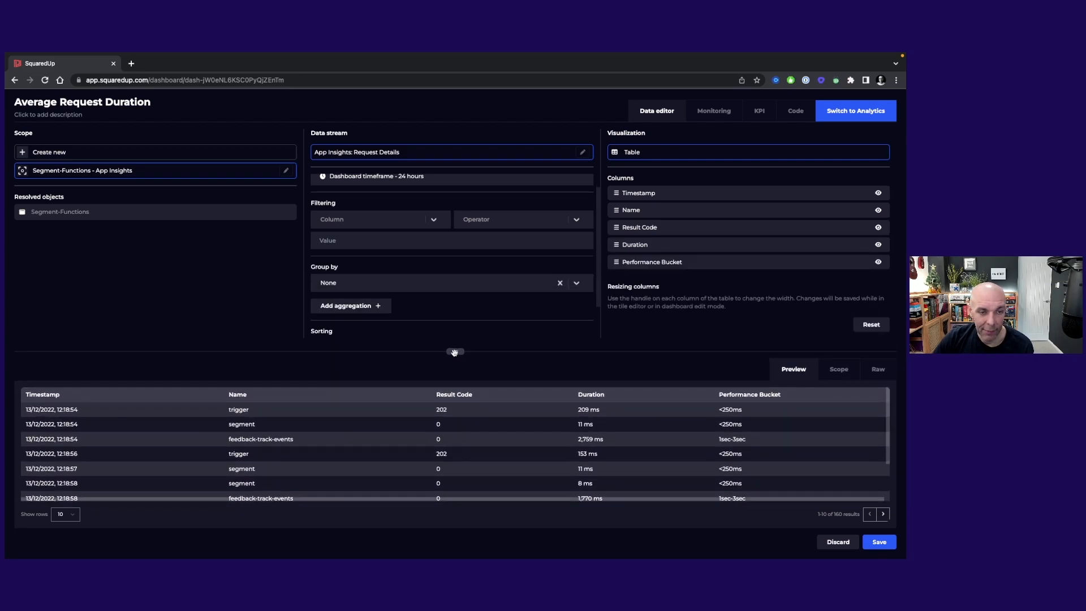
Step: Try aggregating the Duration column by Average in the table, and discard the tile changes
click(360, 308)
scroll(379, 263, down, 1)
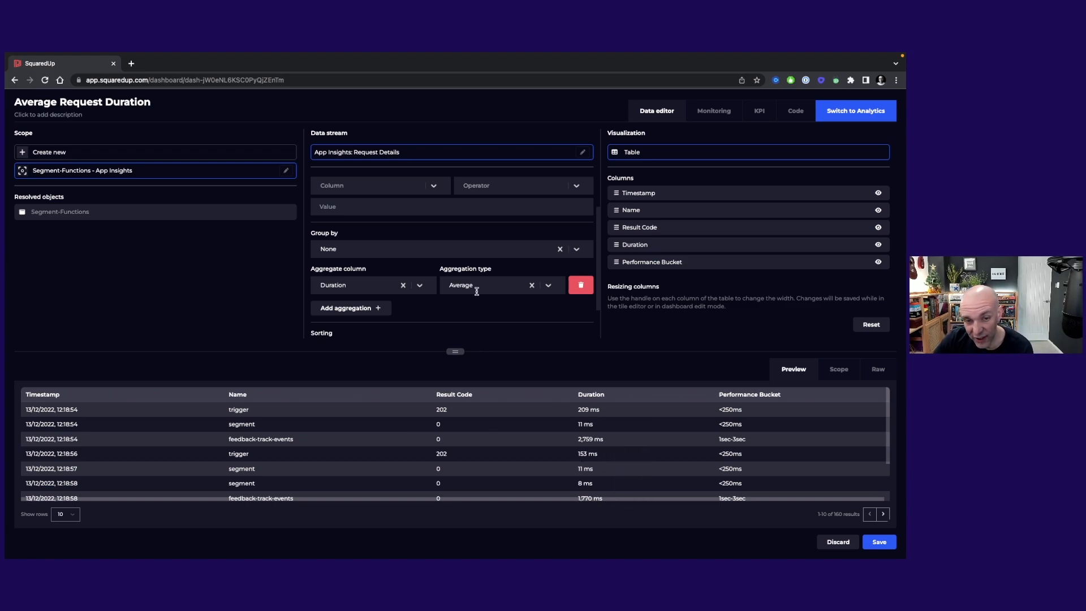
click(839, 544)
click(592, 360)
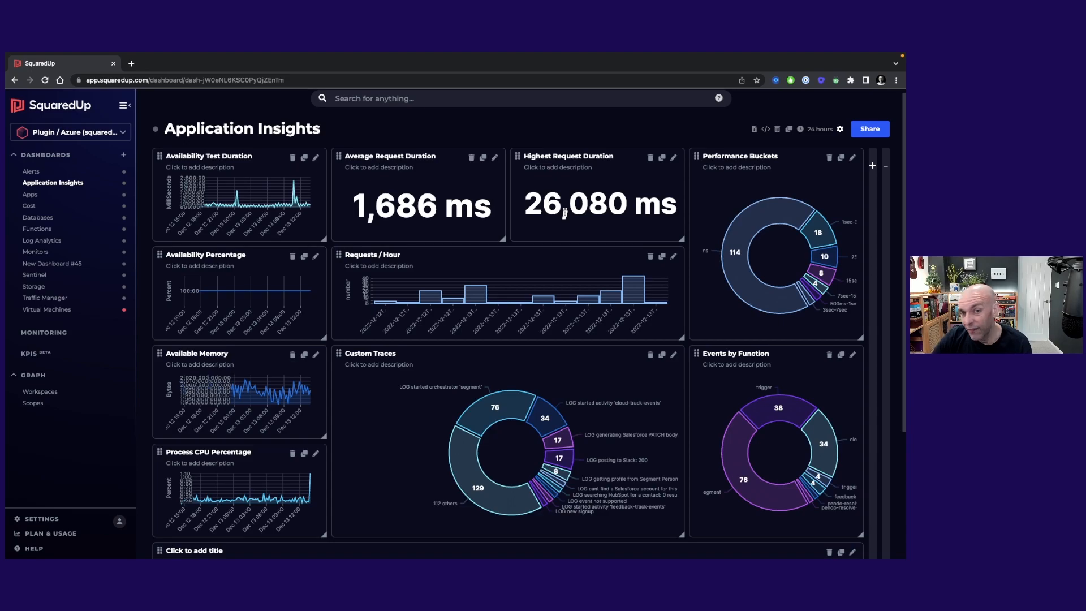
Step: Review the aggregation settings of the Highest Request Duration tile and close it without saving
click(673, 157)
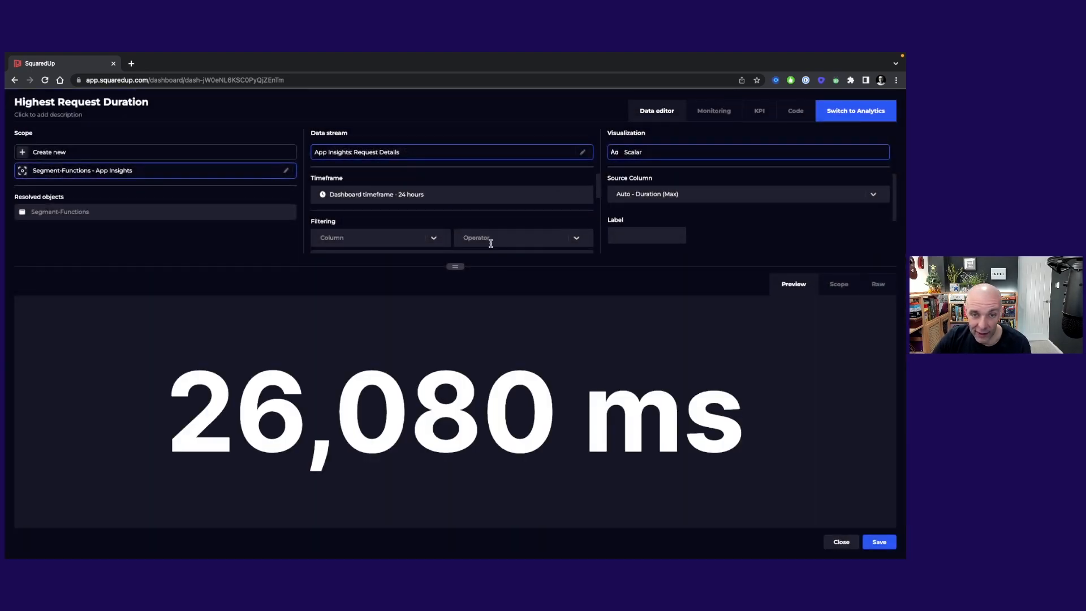
drag(462, 264, 457, 348)
scroll(509, 294, down, 2)
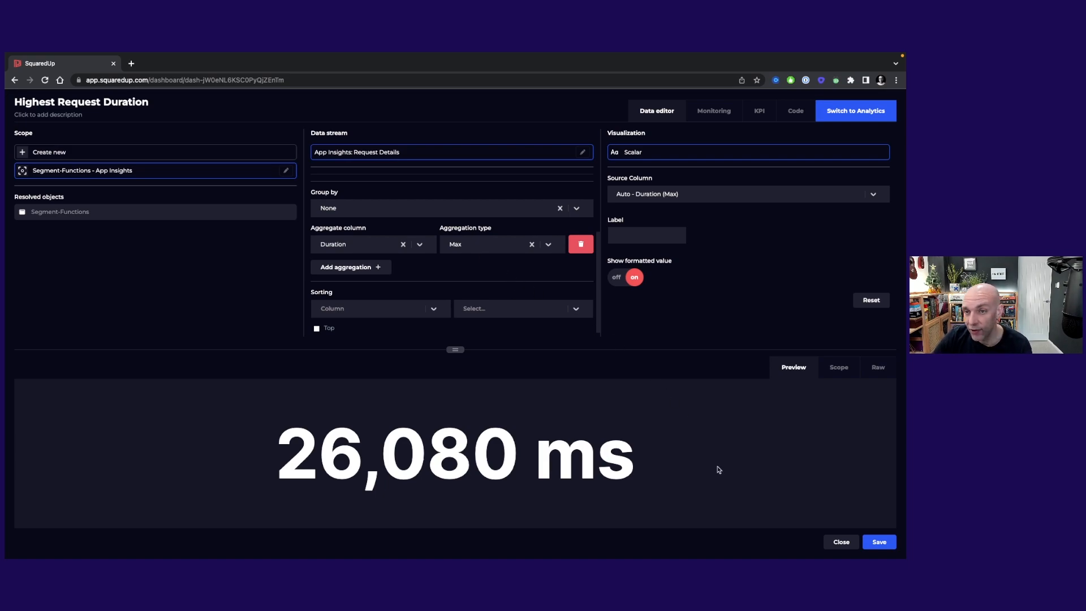
click(833, 543)
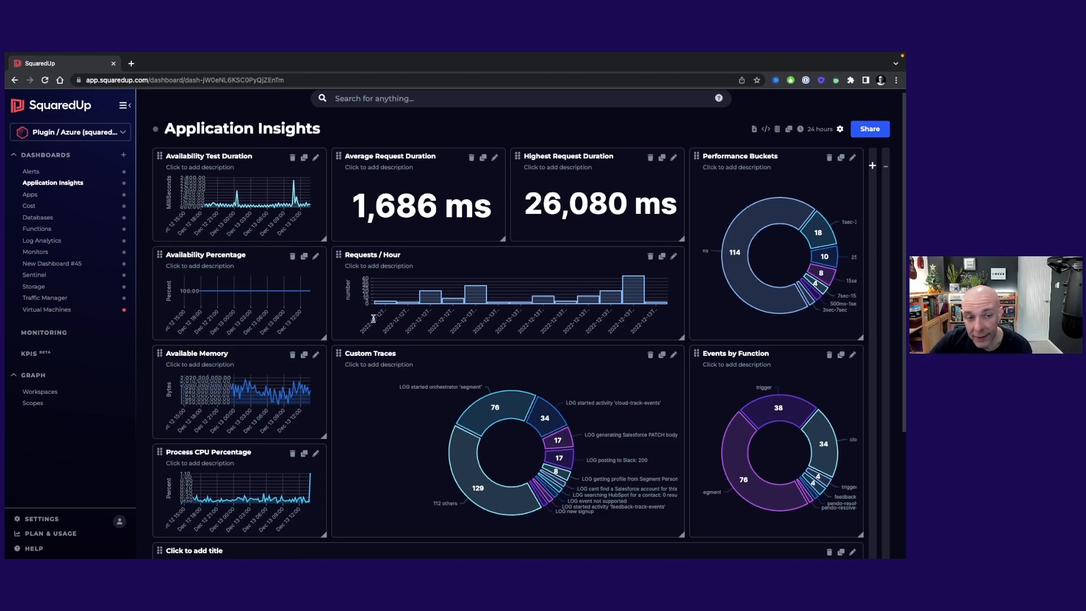
Step: Review the grouping, aggregation and bar chart preview of the Requests / Hour tile, closing it without saving
click(673, 257)
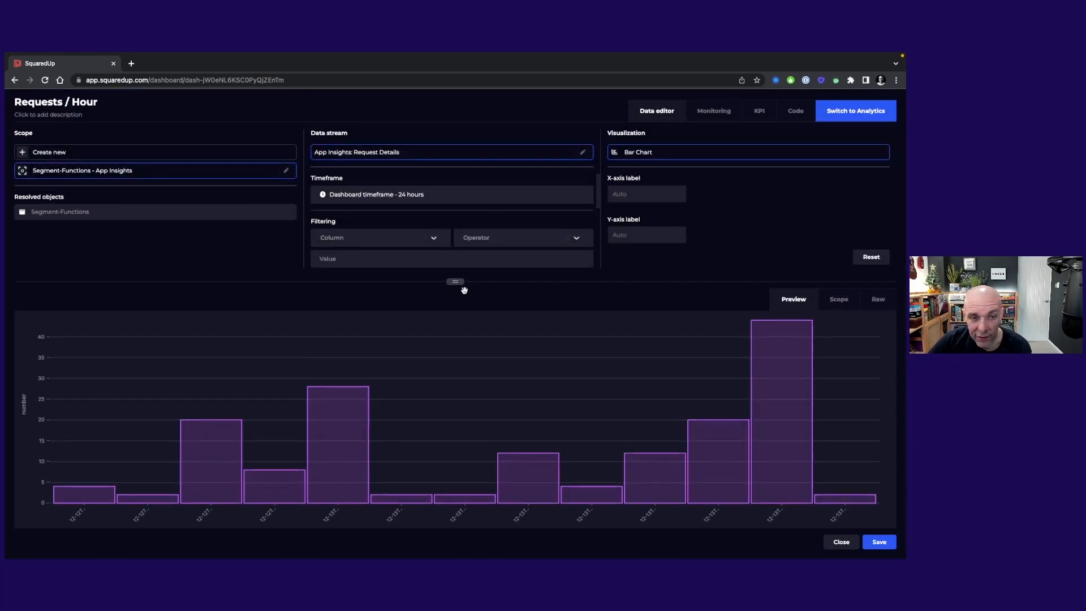
scroll(460, 334, down, 1)
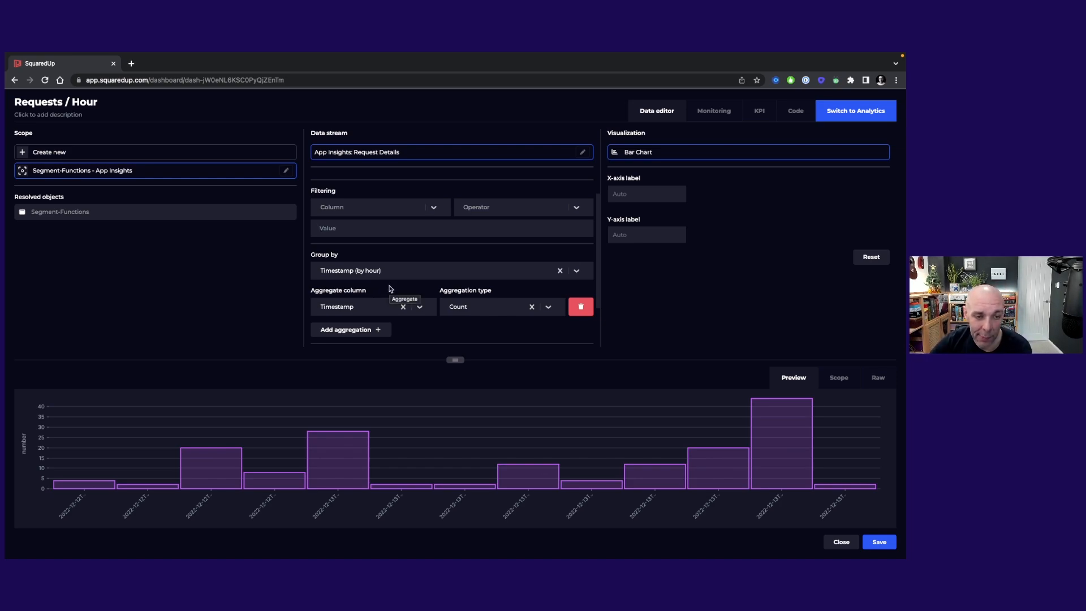
mouse_move(334, 470)
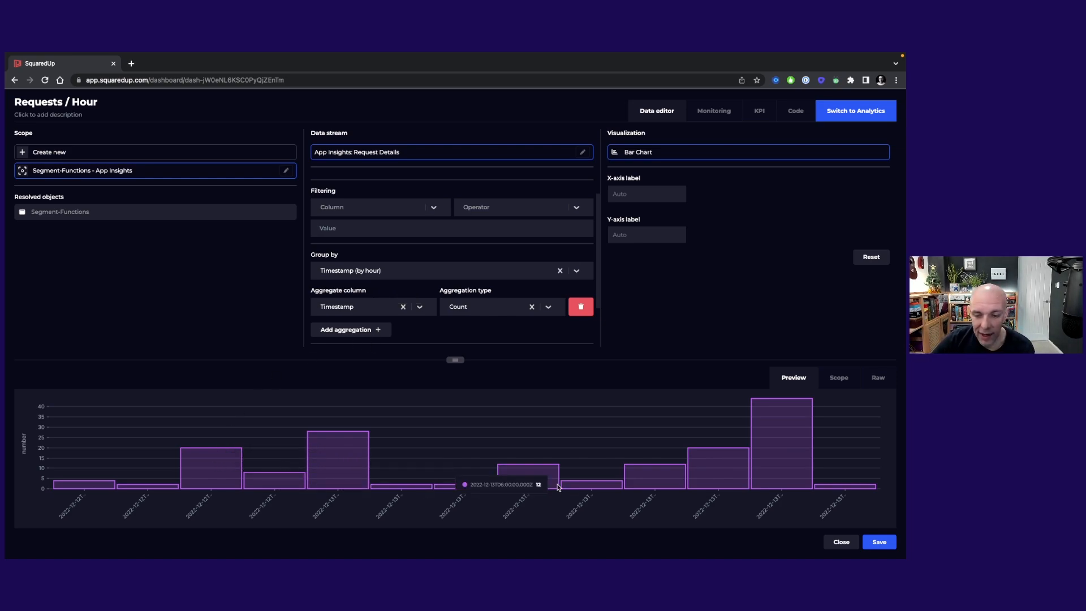
click(842, 543)
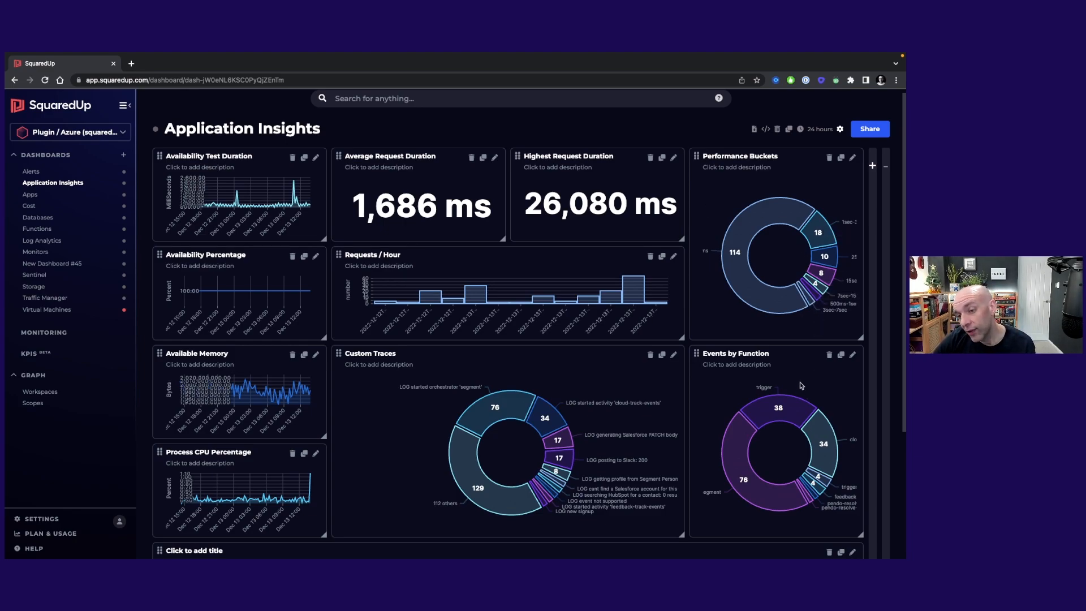
Step: Review how the Performance Buckets donut tile is grouped and aggregated, and close it without saving
click(852, 159)
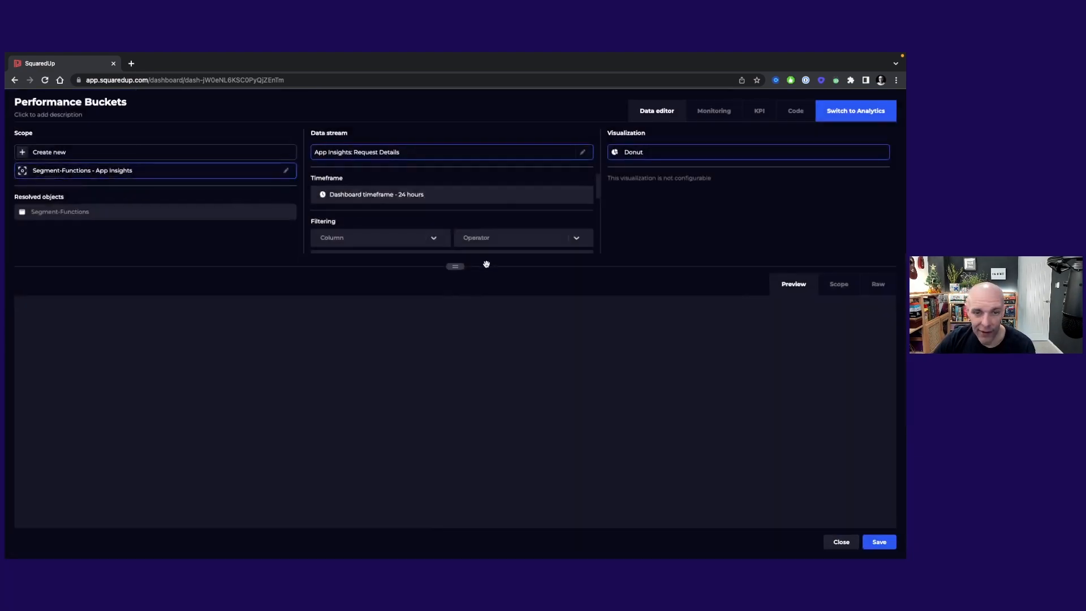
scroll(459, 289, down, 1)
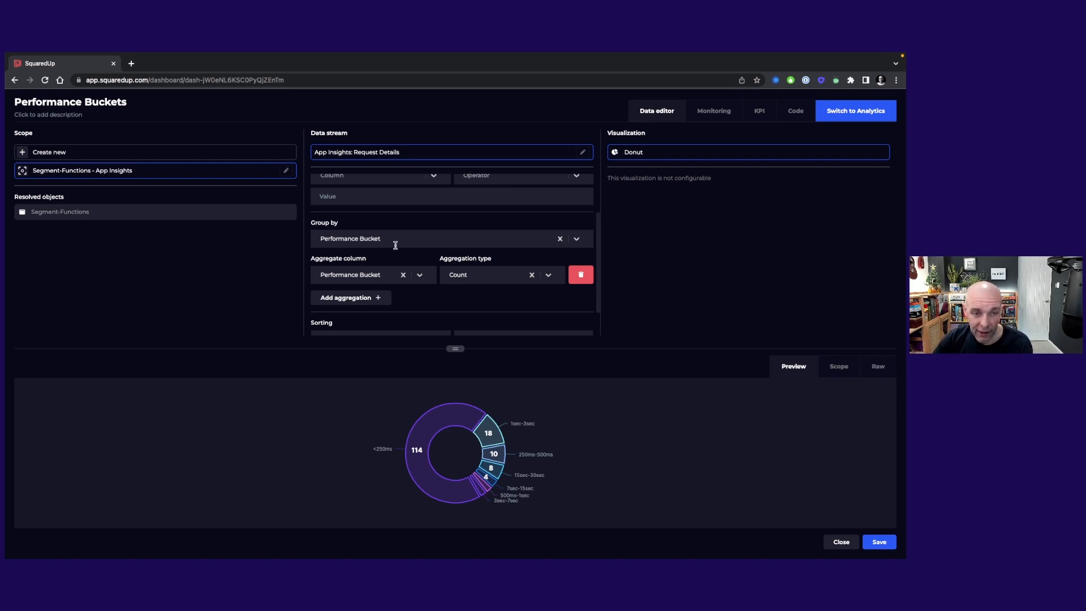
click(841, 541)
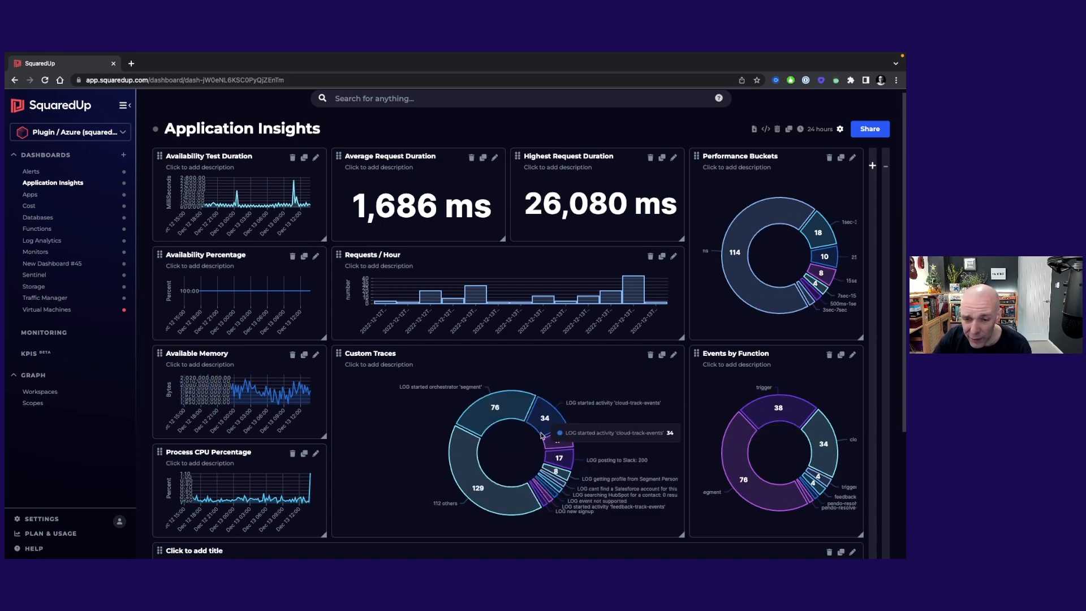
Step: Open the Custom Traces tile and read through the KQL query of its data stream, leaving the query dialog without saving
click(674, 355)
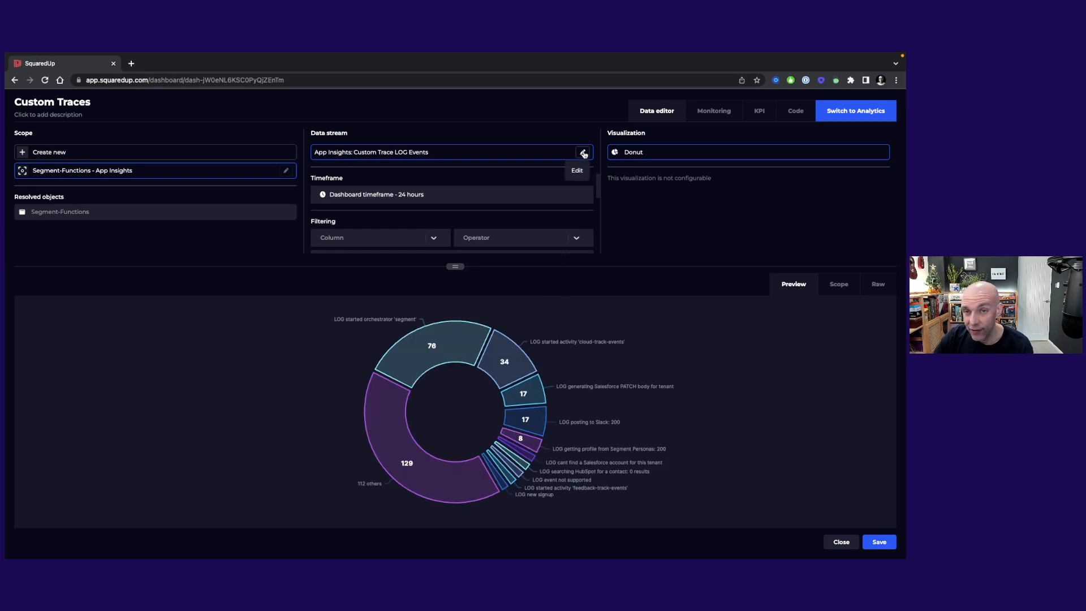
click(584, 154)
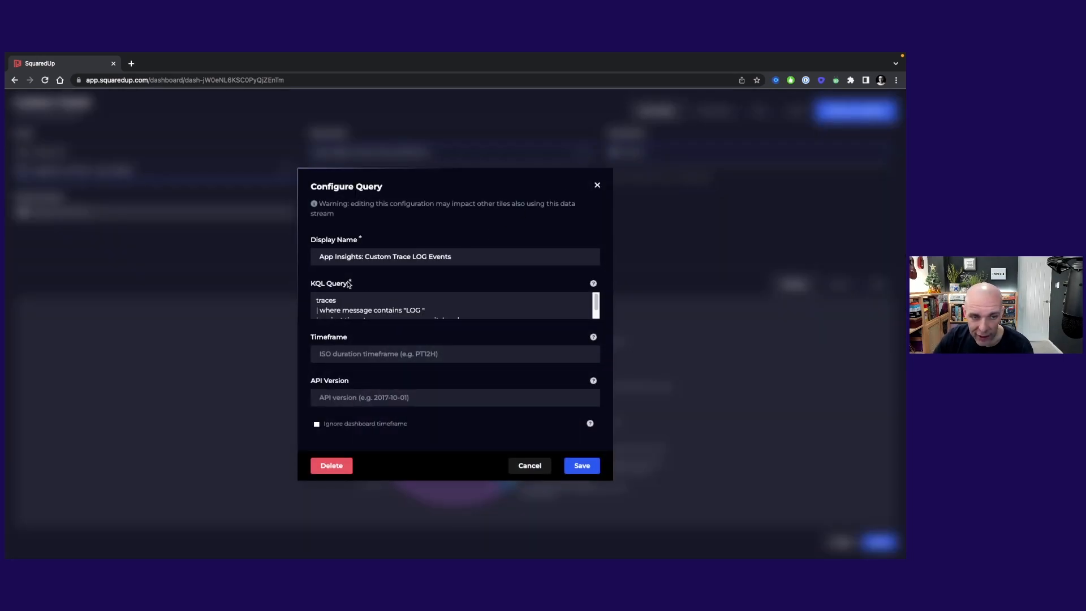
scroll(478, 302, down, 2)
scroll(476, 303, up, 1)
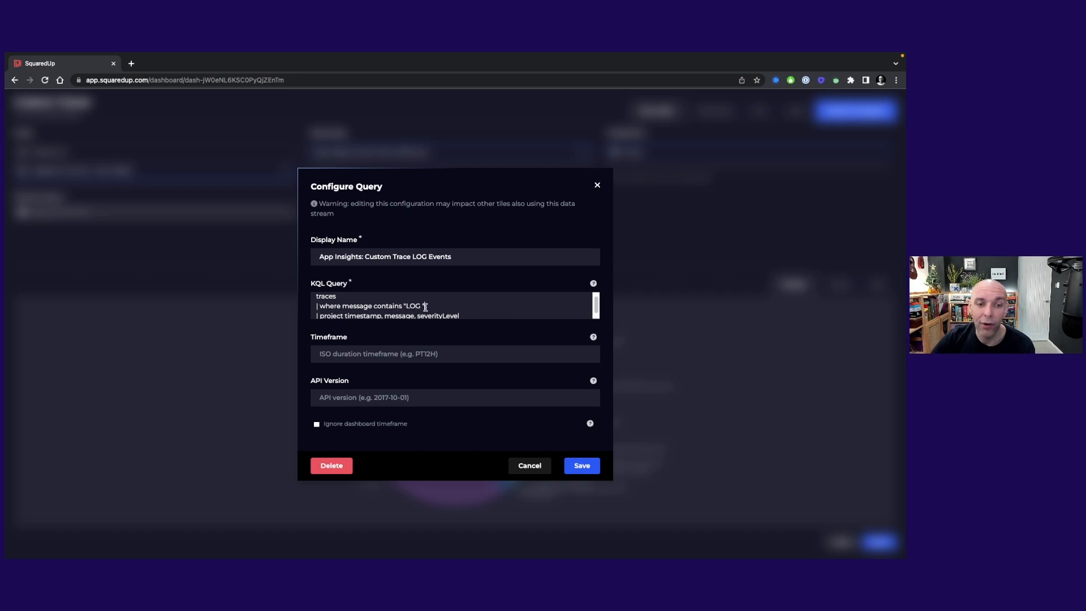
drag(425, 306, 314, 309)
click(444, 311)
scroll(416, 301, down, 1)
scroll(345, 300, up, 1)
scroll(345, 301, down, 1)
click(523, 467)
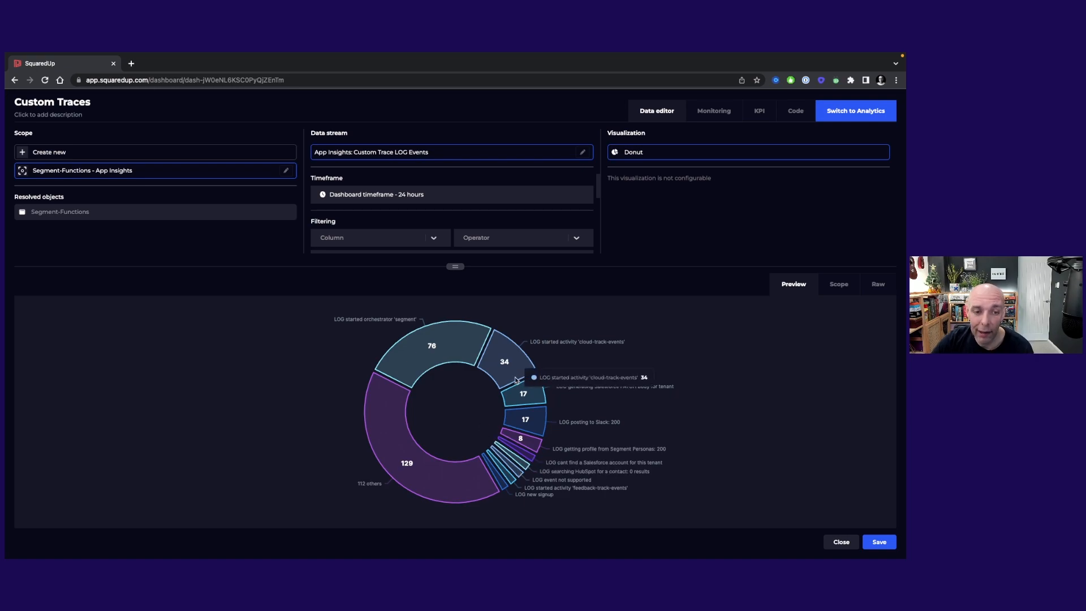
Step: Enlarge the Custom Traces donut preview and examine the tile's grouping and aggregation settings, closing it without saving
drag(454, 267, 455, 231)
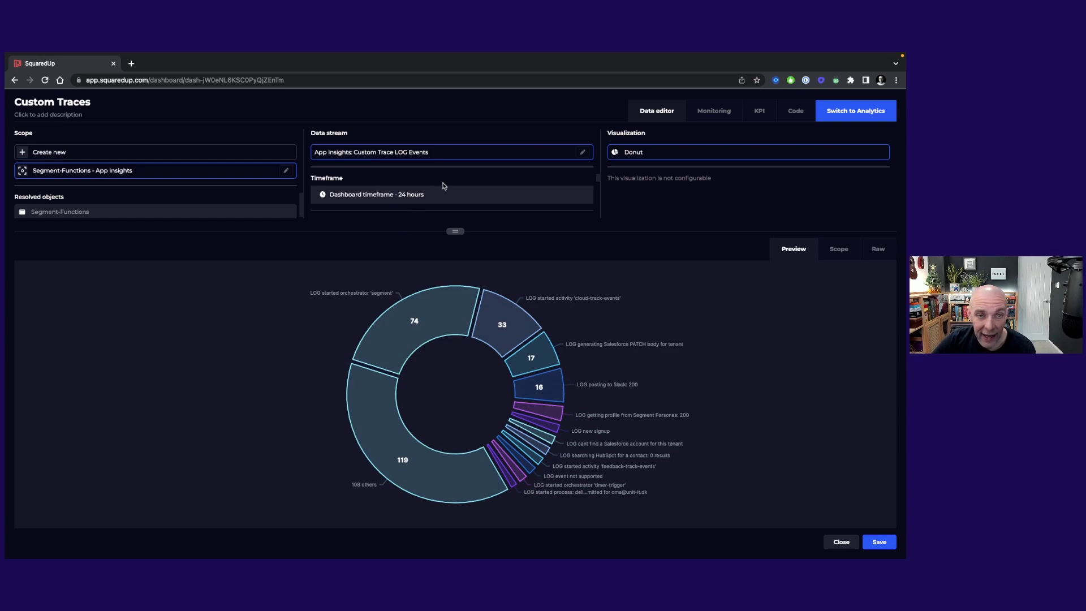
scroll(443, 186, down, 3)
scroll(423, 185, down, 4)
scroll(423, 185, down, 1)
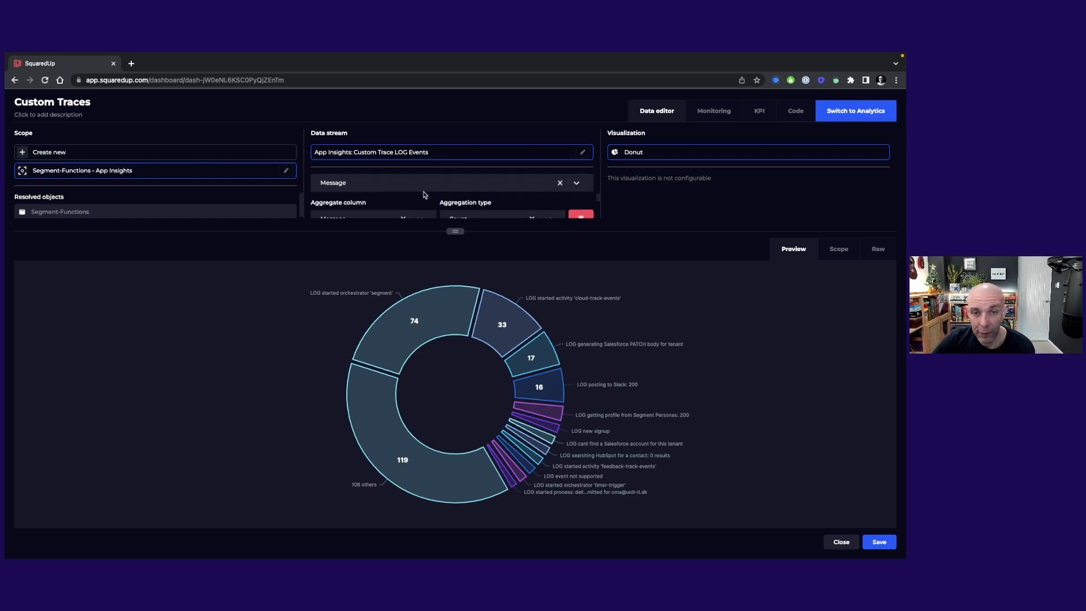
scroll(425, 195, down, 1)
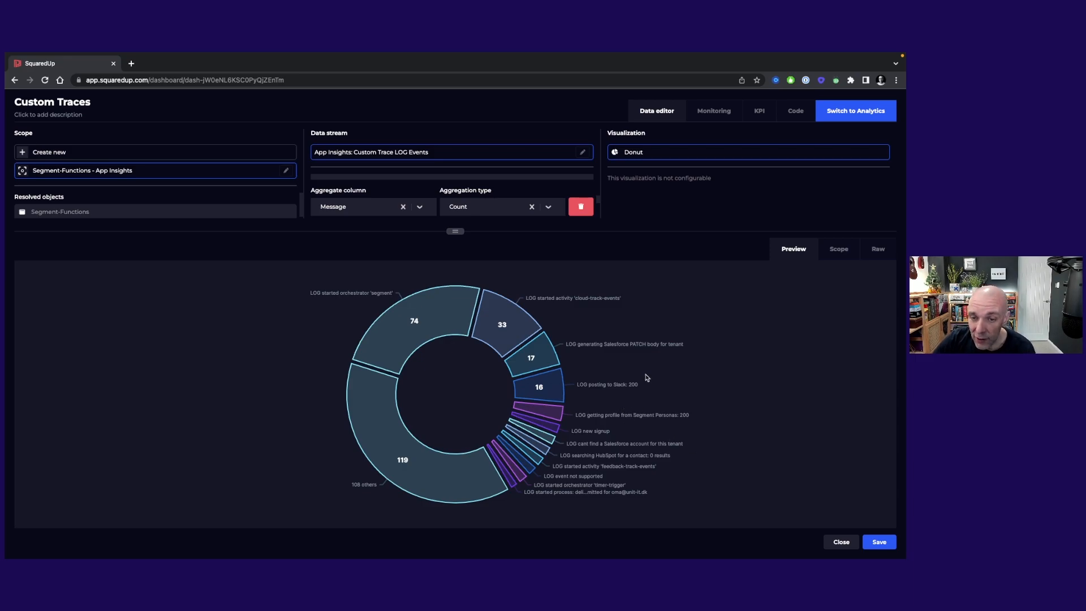
click(841, 543)
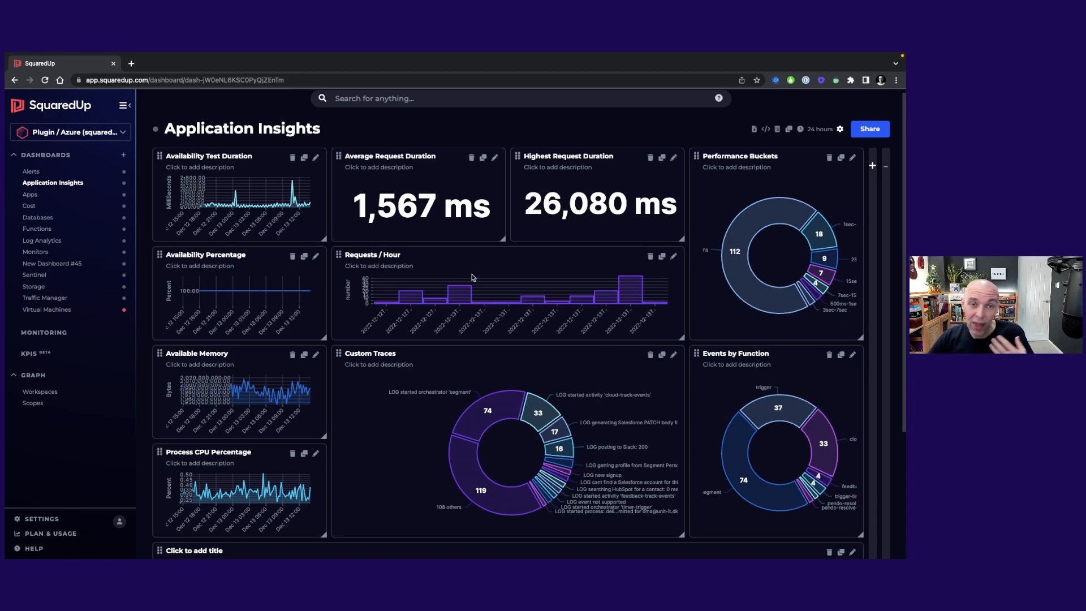
Step: Check the monitoring setting of the Average Request Duration tile and close the tile without saving
click(495, 157)
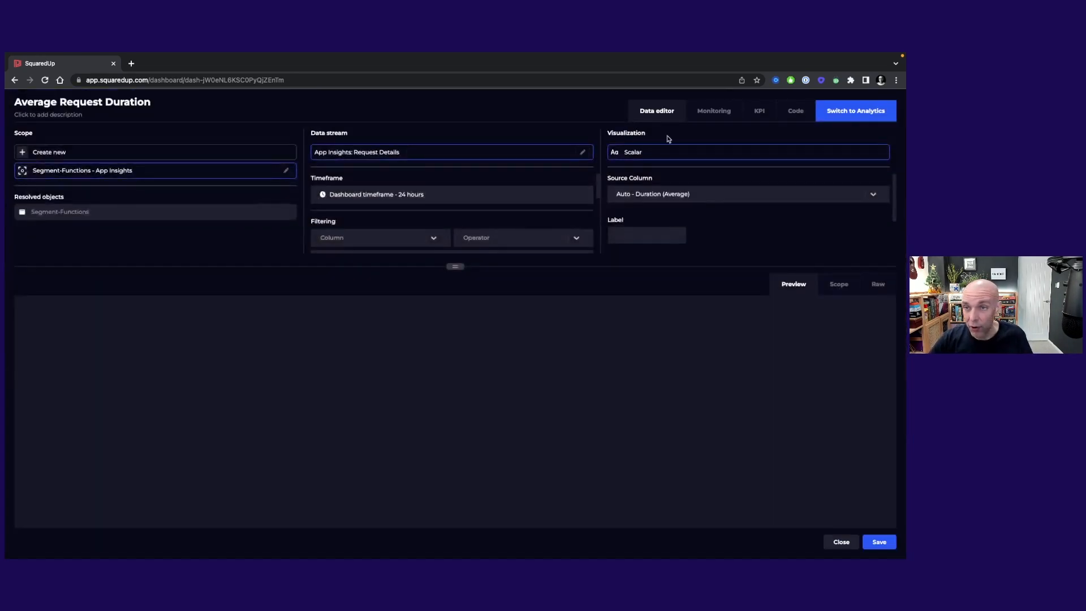
click(719, 111)
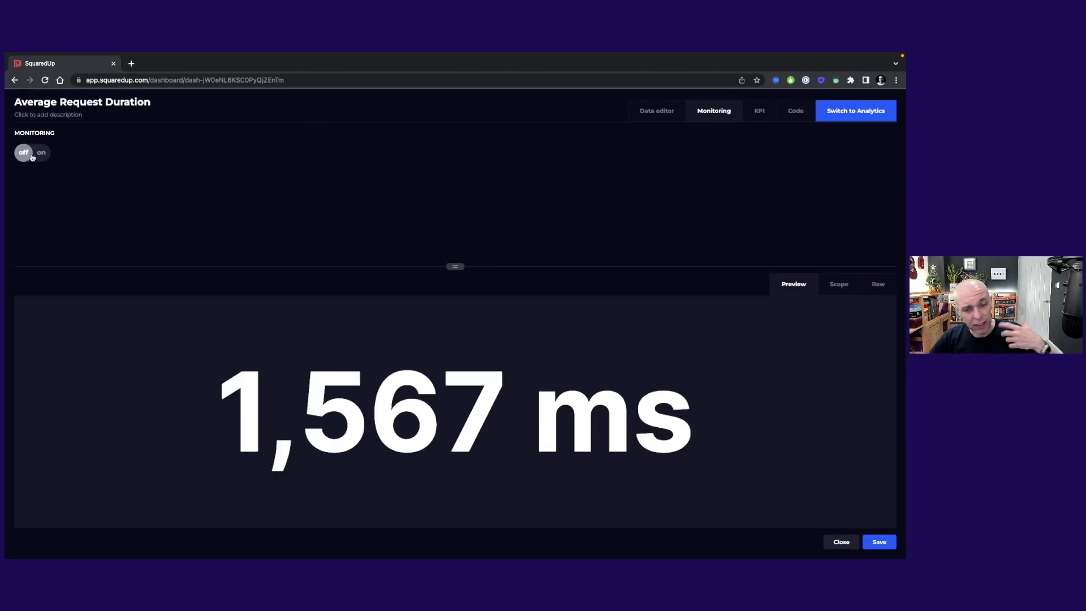
click(841, 547)
Step: Start configuring the empty untitled tile below Custom Traces, scoping it to Segment-Functions - App Insights
scroll(735, 356, down, 2)
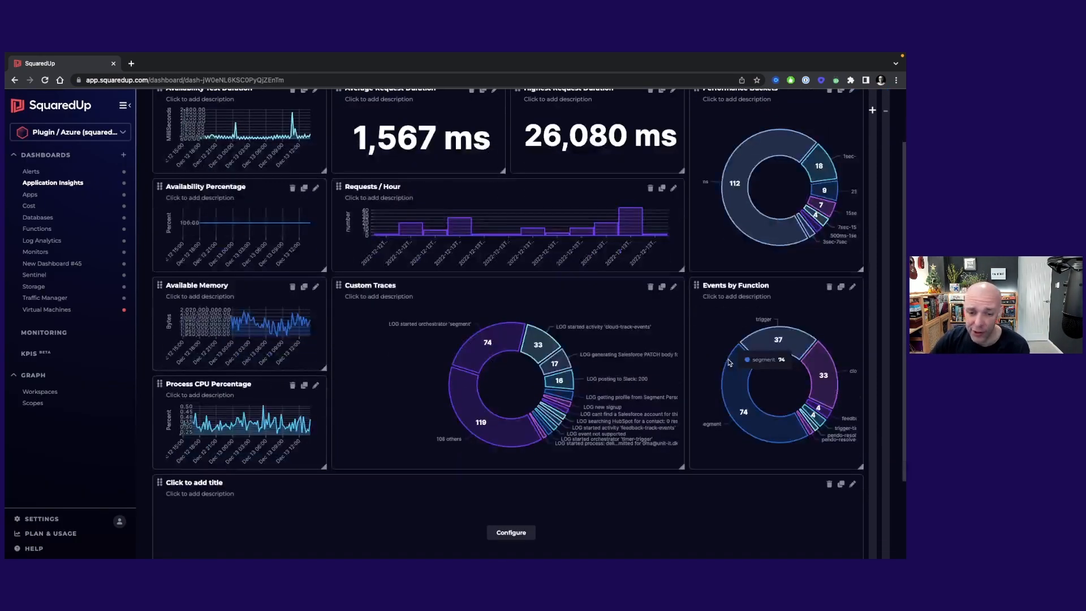
scroll(572, 467, down, 3)
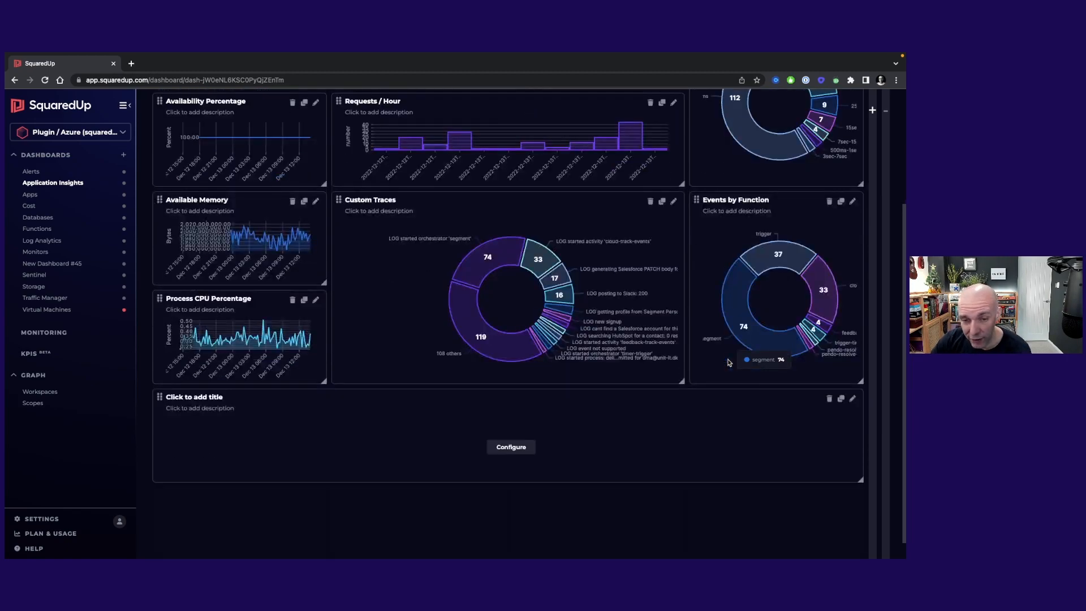
click(511, 446)
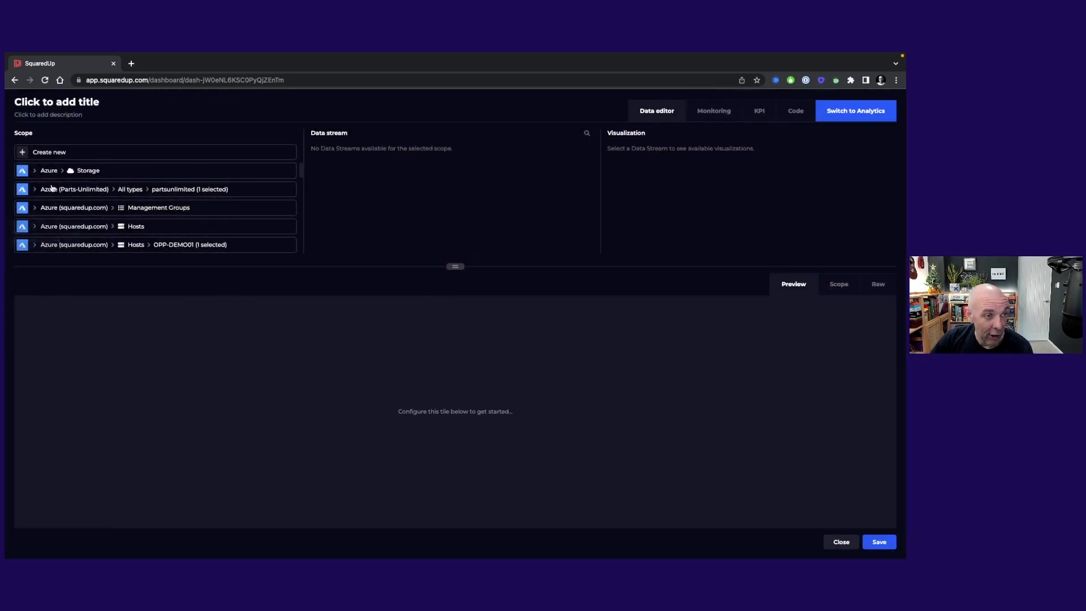
scroll(262, 216, down, 10)
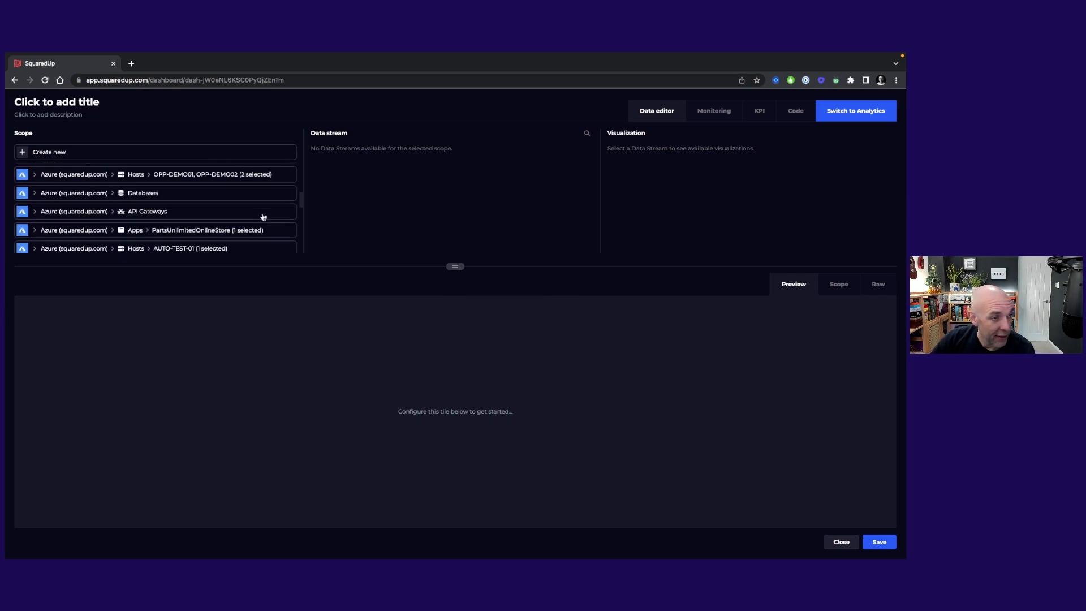
scroll(261, 216, down, 3)
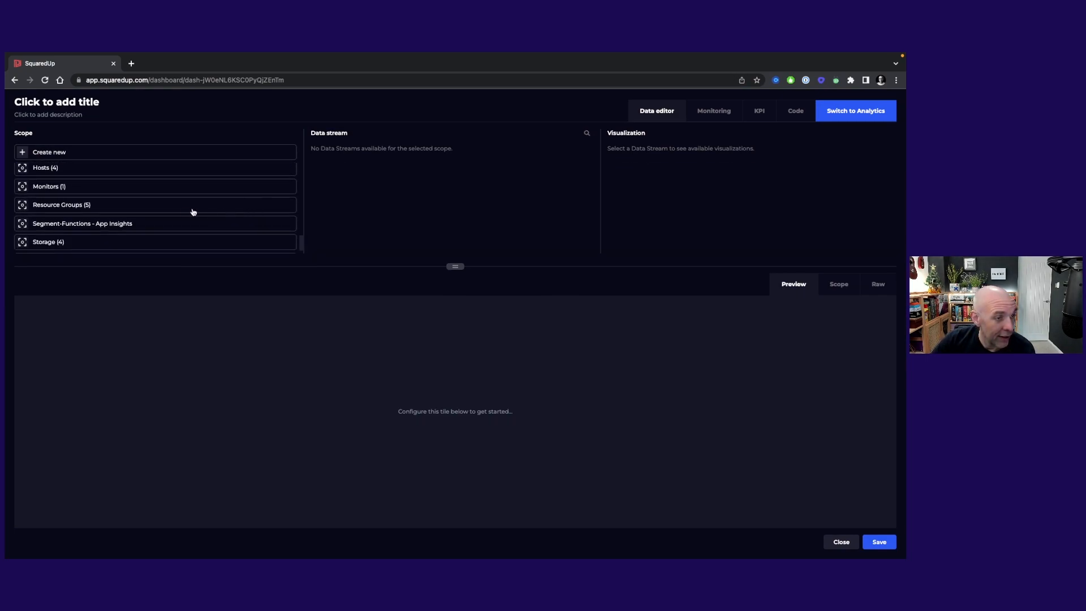
click(117, 224)
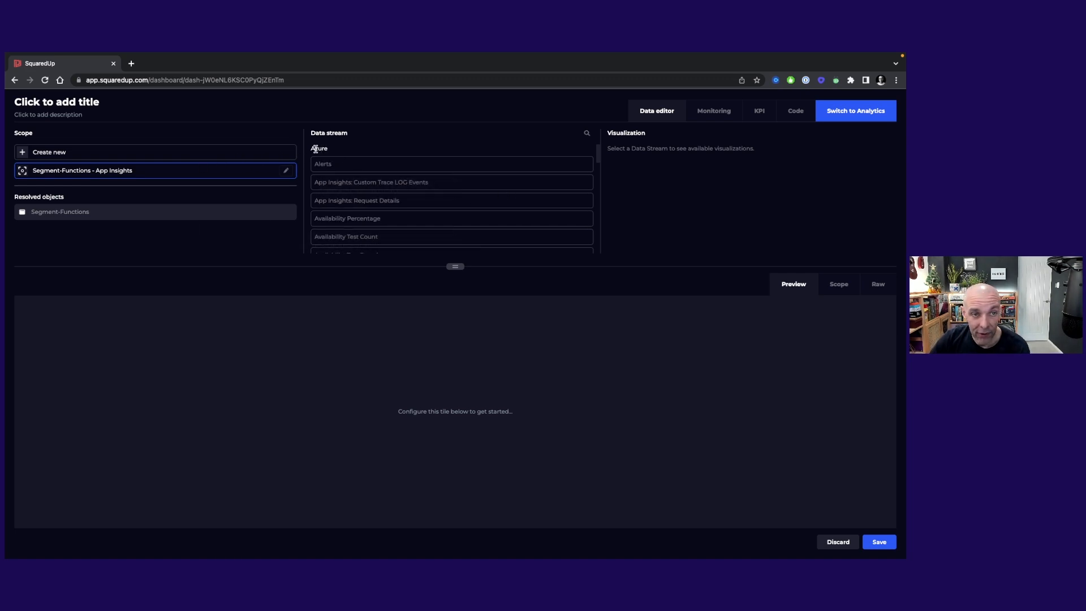
Step: Open the configuration of a new Azure Query data stream, examine its KQL query and other fields, and cancel it
scroll(480, 213, down, 5)
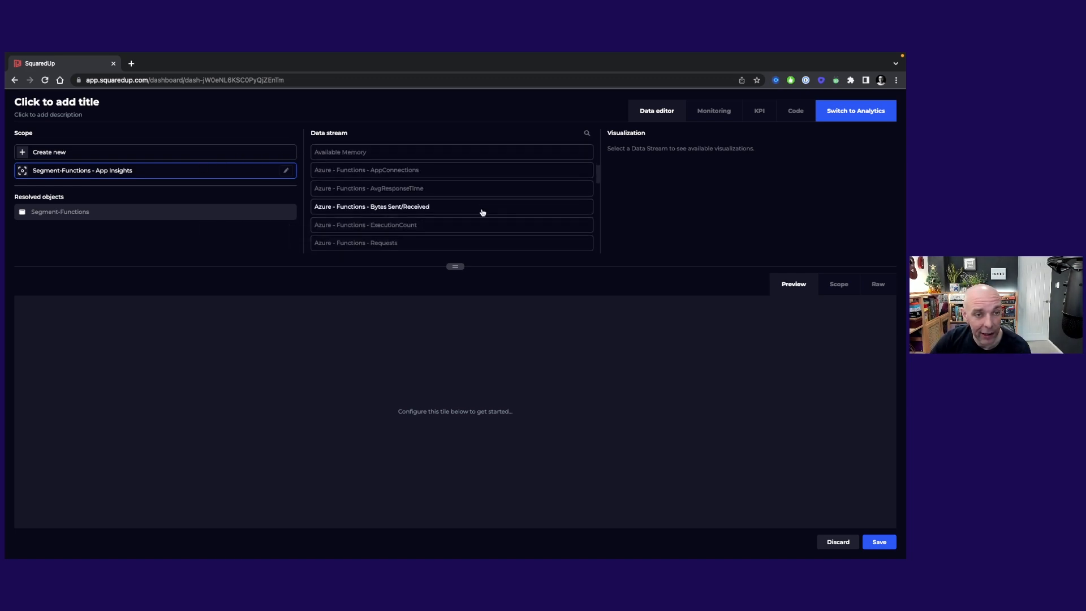
scroll(481, 214, down, 10)
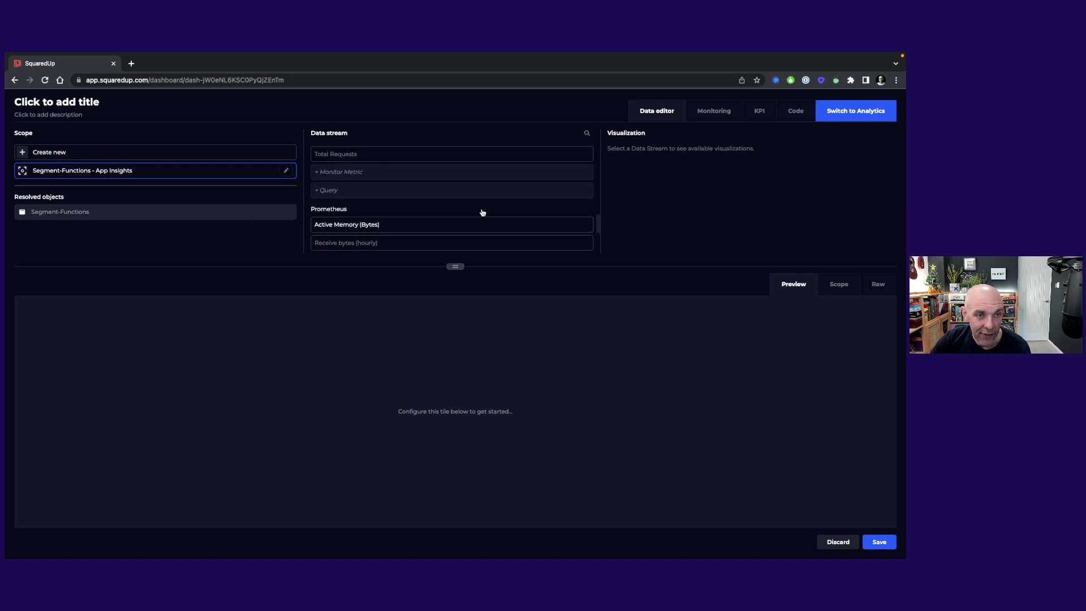
scroll(456, 216, up, 1)
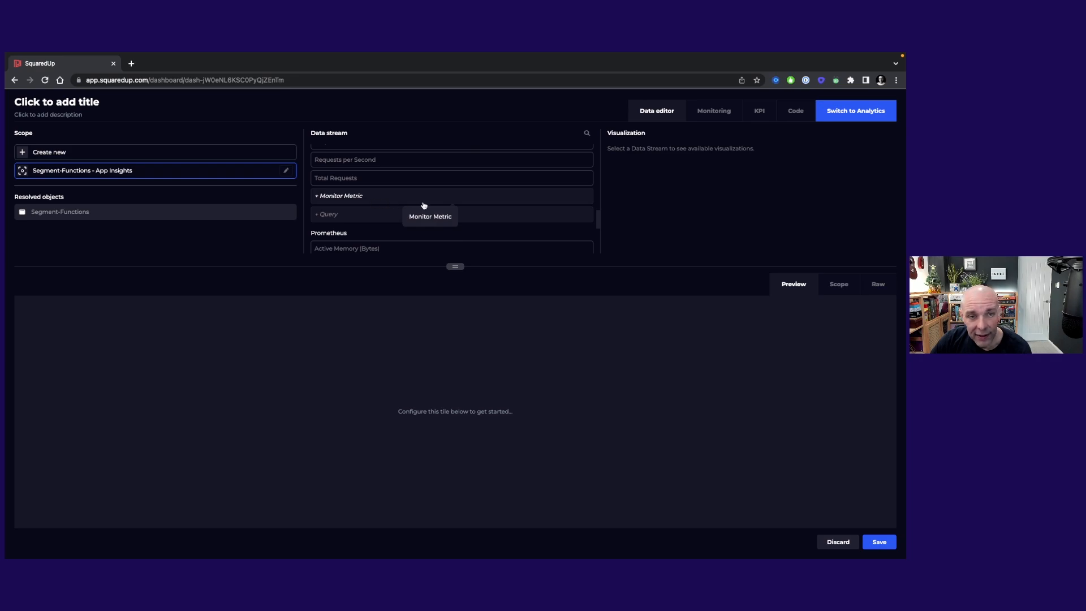
click(368, 218)
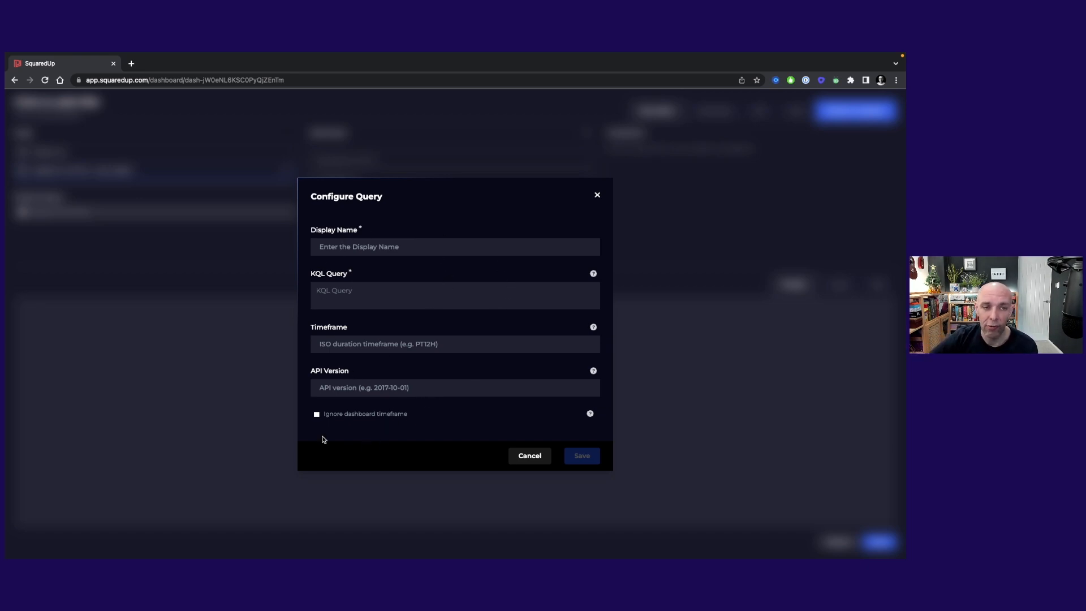
click(382, 299)
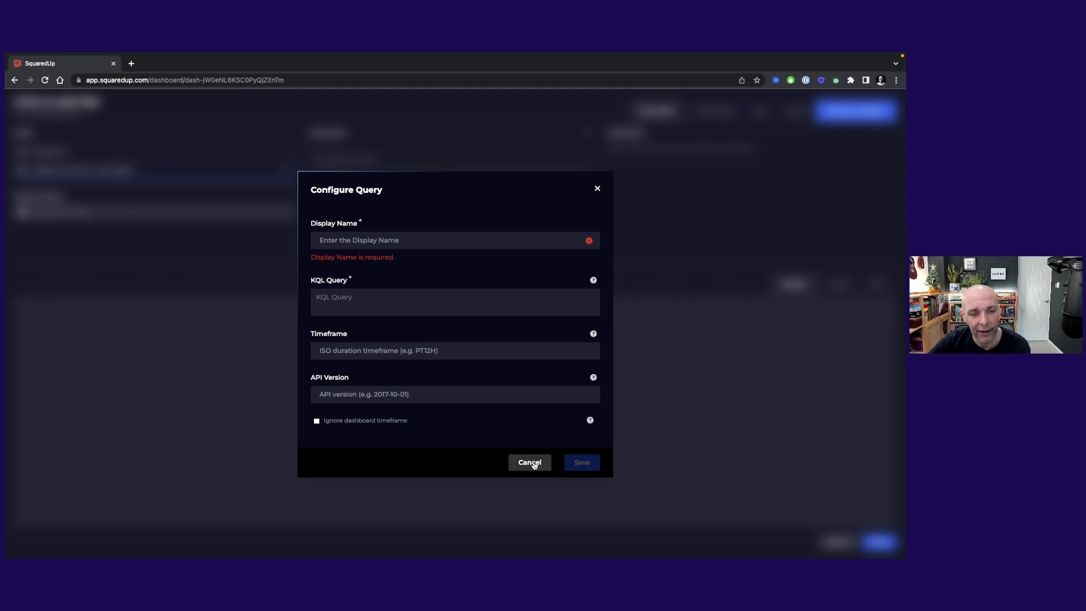
click(384, 298)
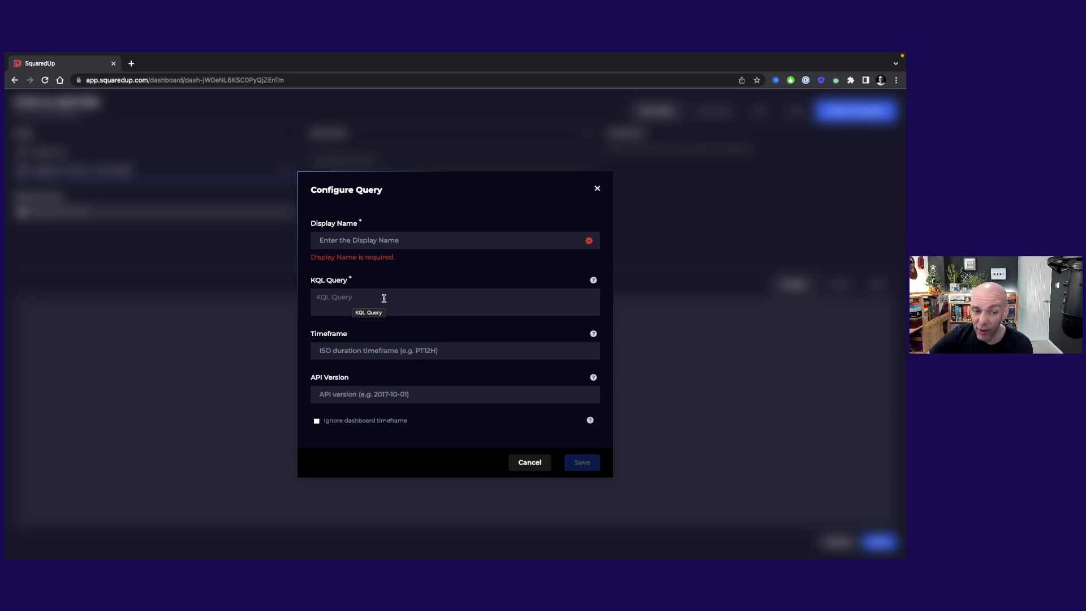
click(530, 463)
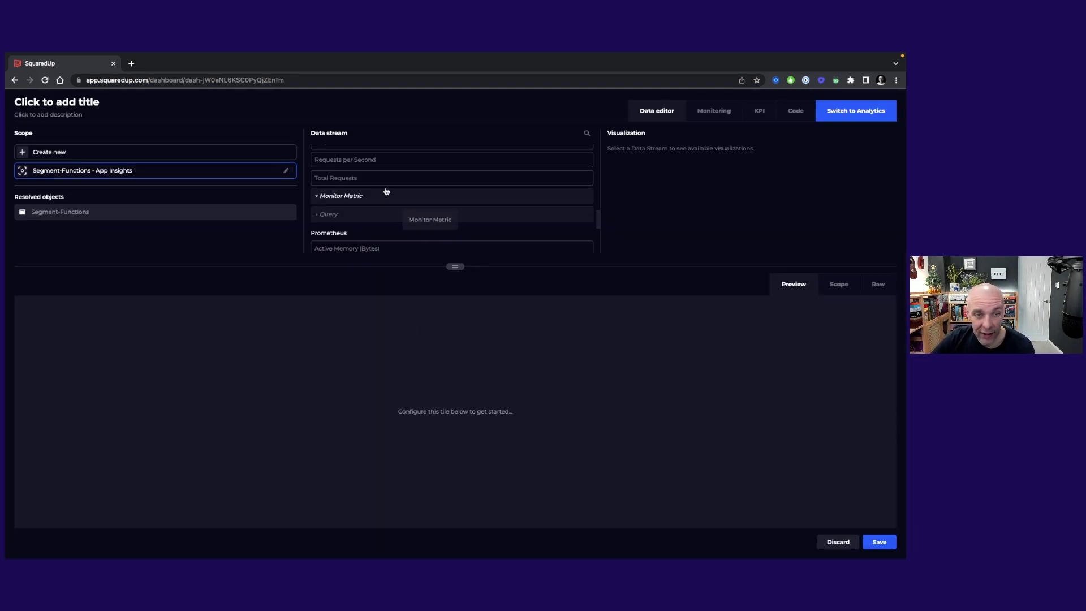
Step: Enlarge the data stream area and look through the Azure and Prometheus data streams available for the selected scope, including the custom metric and query options
scroll(373, 204, up, 1)
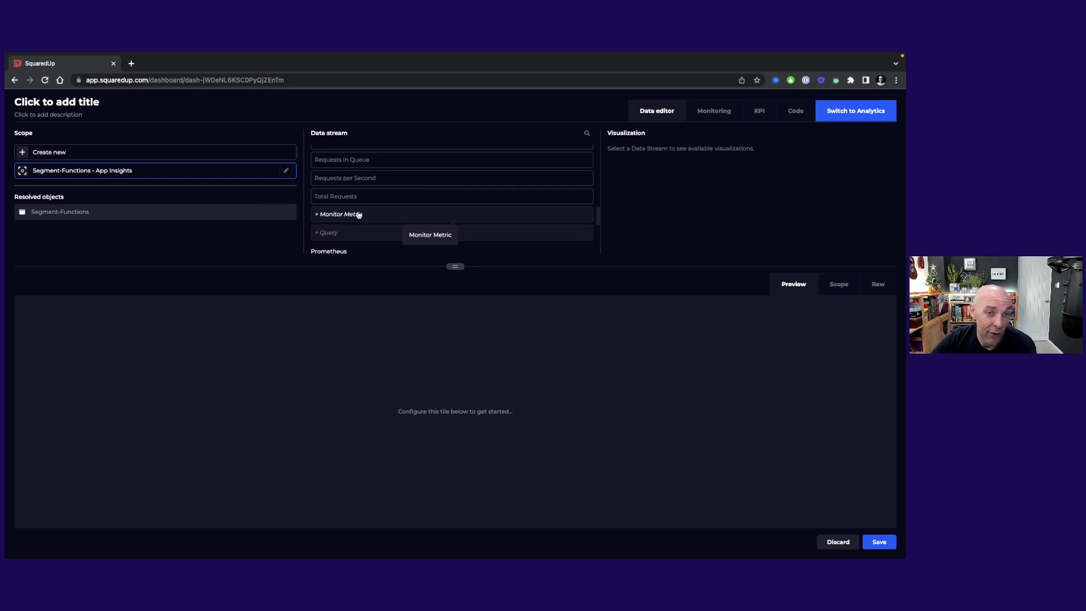
scroll(395, 188, up, 1)
scroll(394, 188, up, 5)
drag(456, 266, 447, 402)
scroll(421, 302, up, 10)
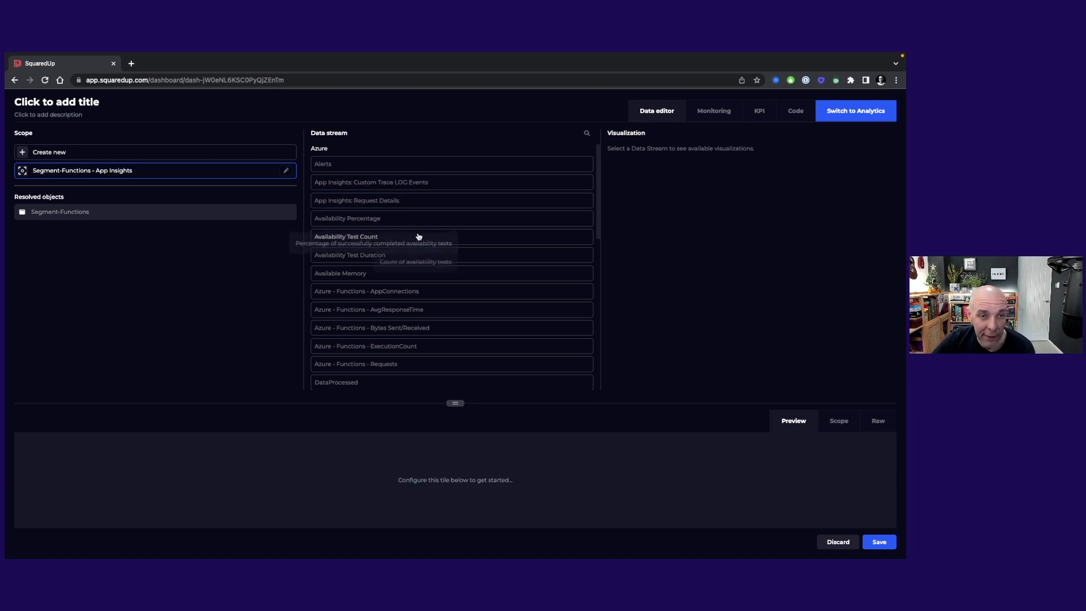
scroll(413, 272, down, 10)
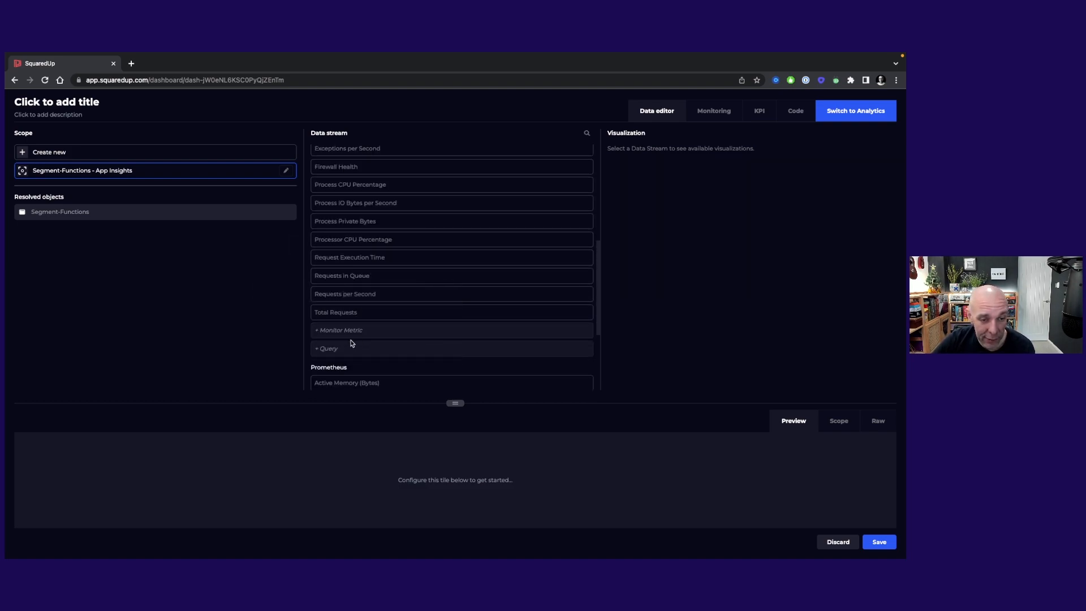
scroll(396, 283, up, 10)
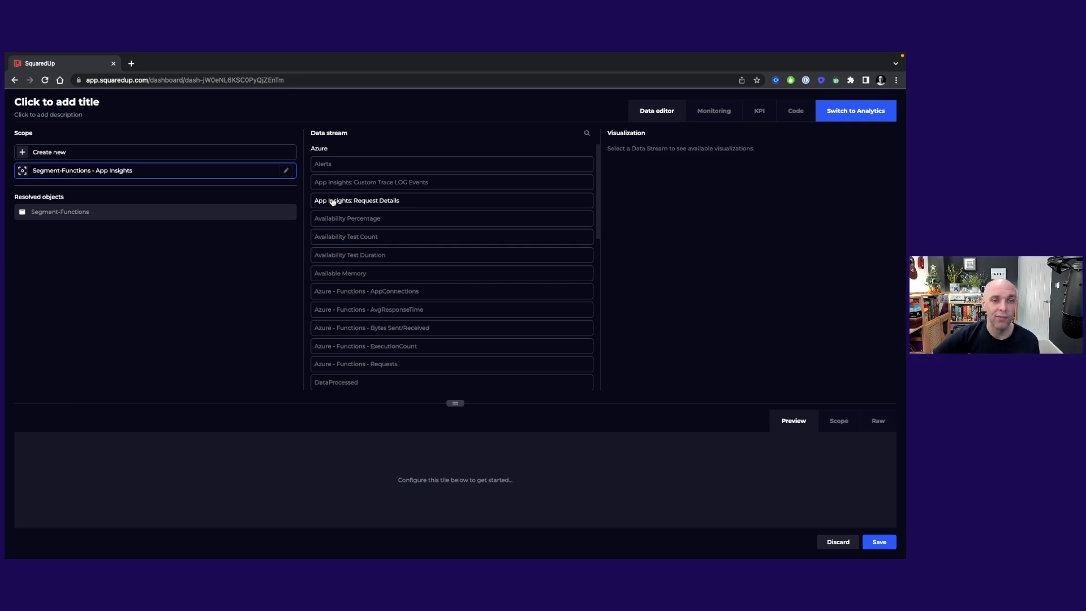
drag(458, 402, 460, 323)
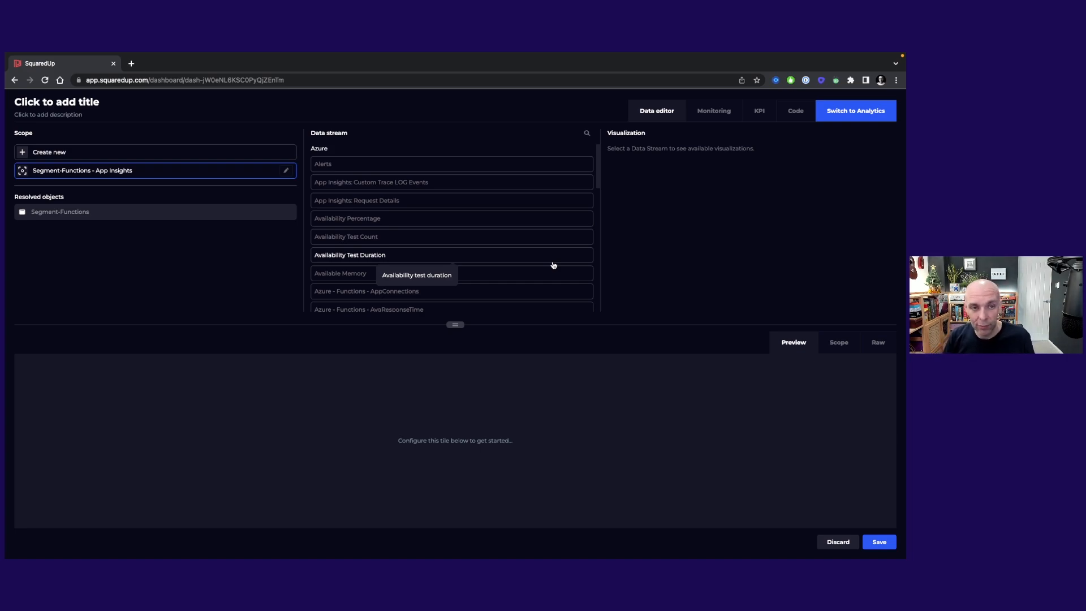
scroll(548, 263, down, 15)
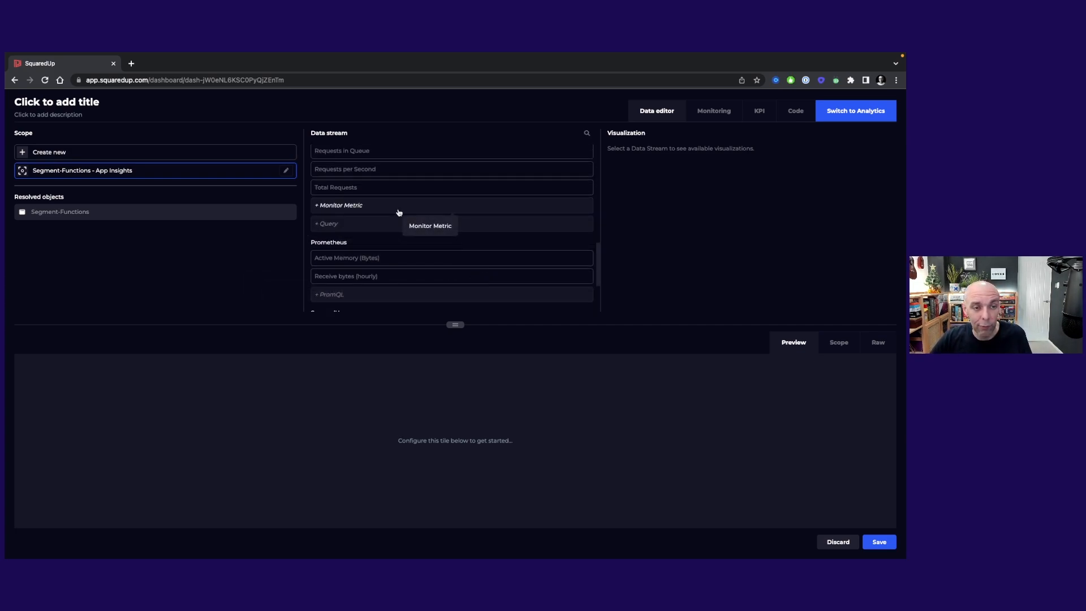
scroll(407, 259, down, 1)
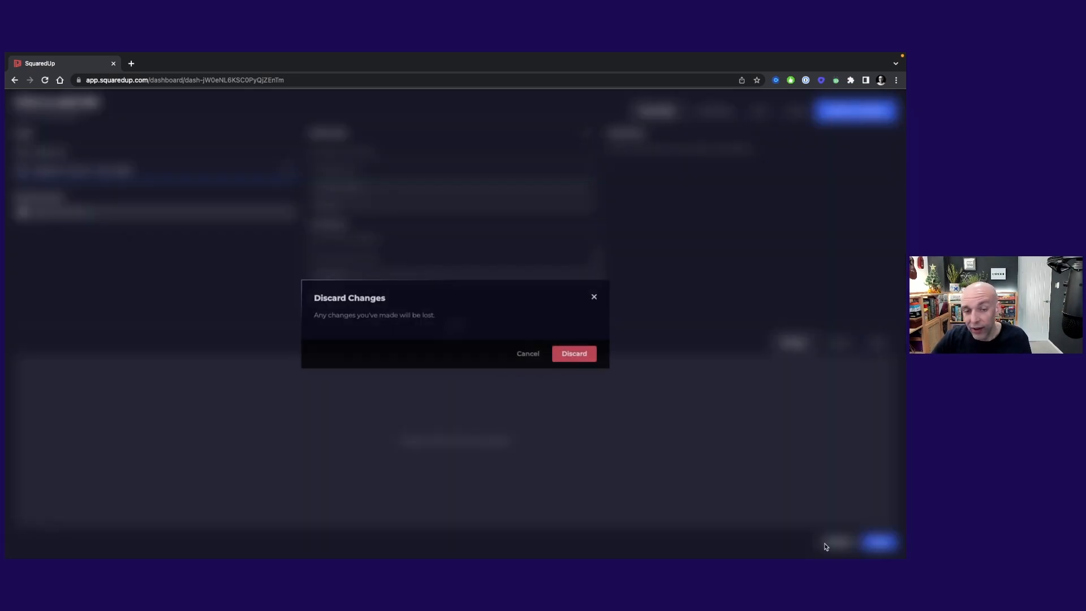
Step: Discard the unsaved tile configuration and permanently delete the untitled tile from the Application Insights dashboard
click(829, 544)
click(576, 355)
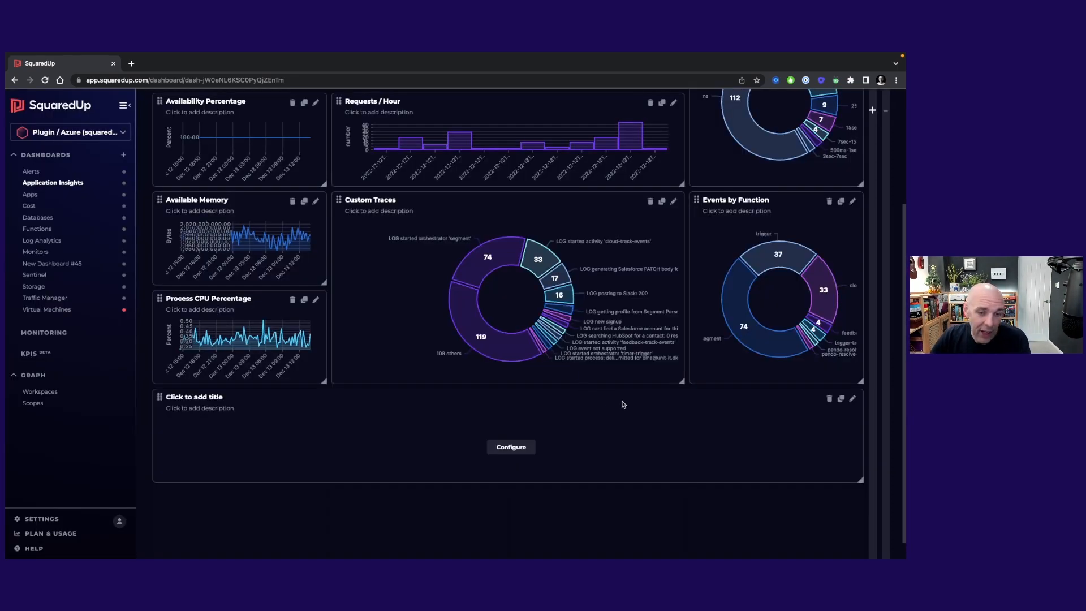
click(829, 400)
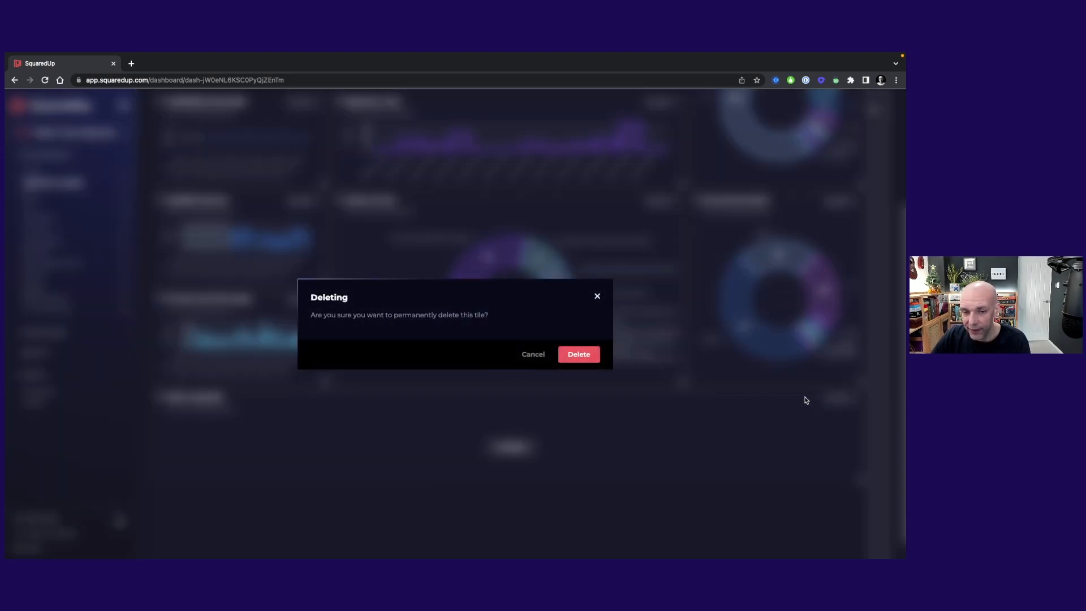
click(582, 364)
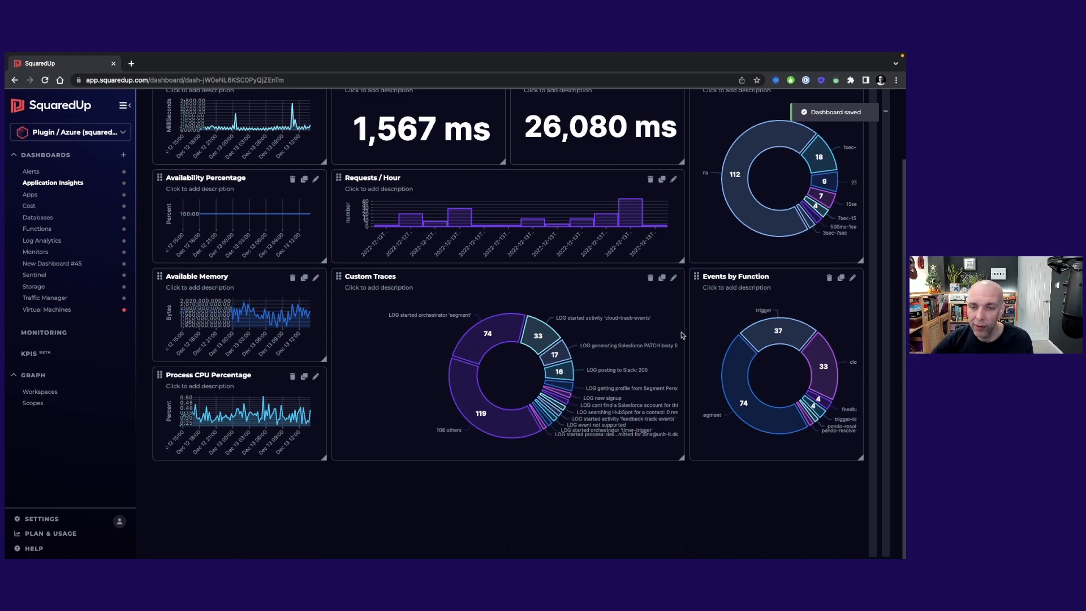
scroll(592, 227, up, 2)
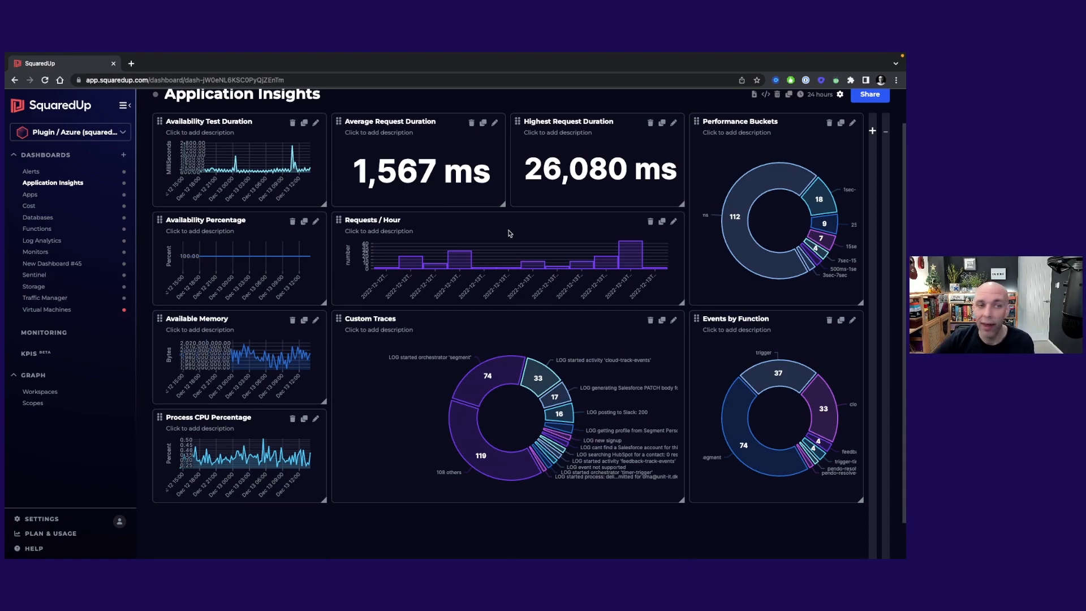
scroll(509, 233, up, 1)
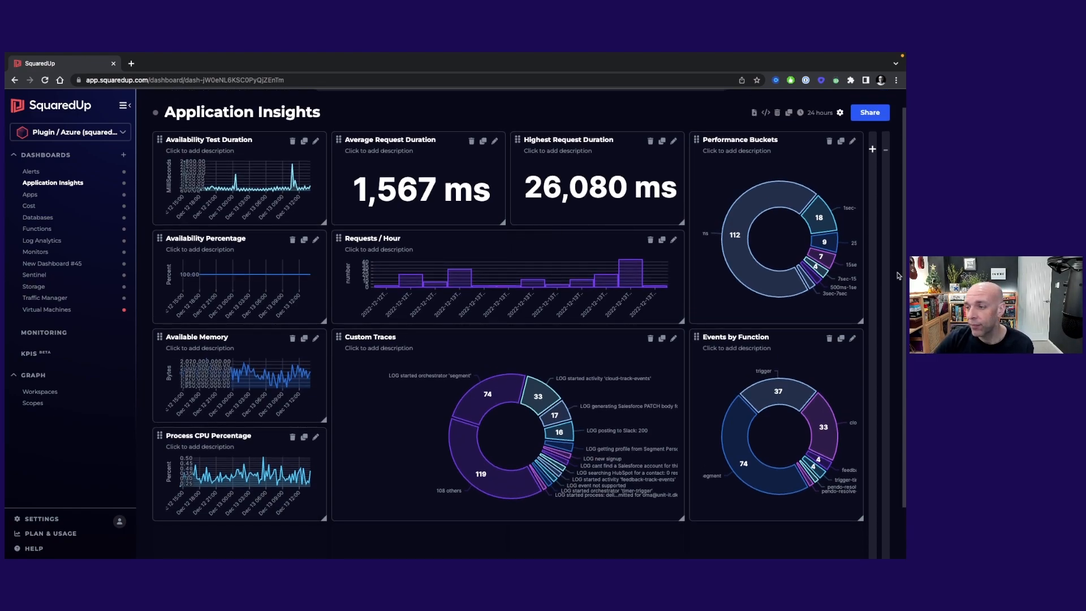